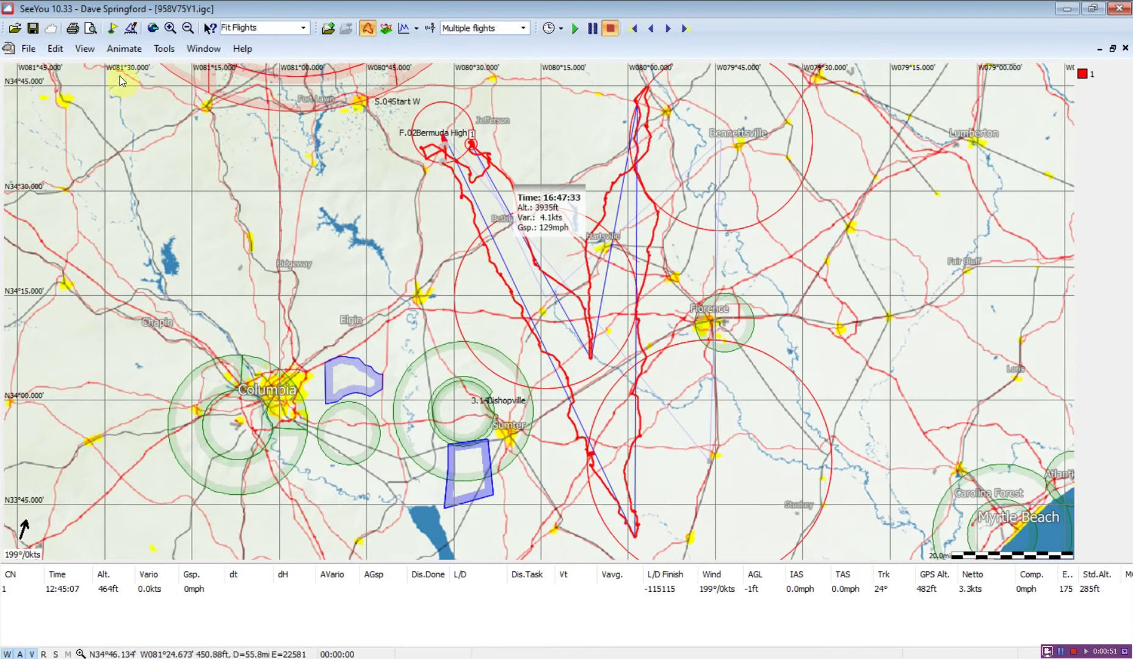
# - Add flights 958V1X81, 2019-05-08-CNI-27G-01 and 2019-05-08-CNI-VBD-01 to the open flight
pyautogui.click(55, 50)
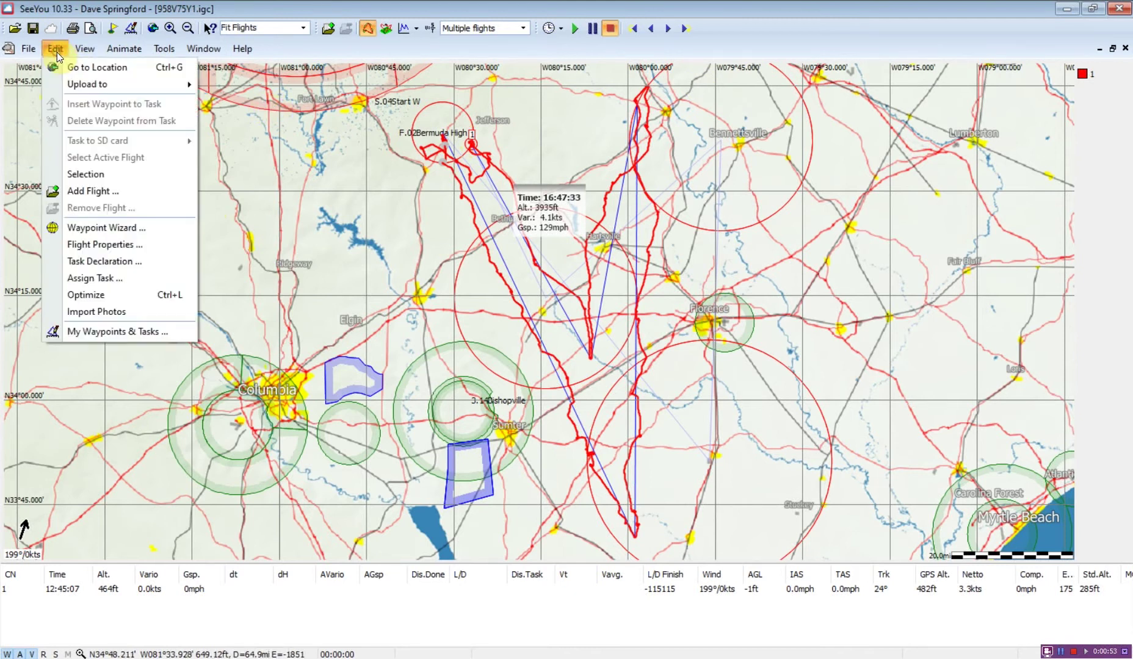
pyautogui.click(102, 192)
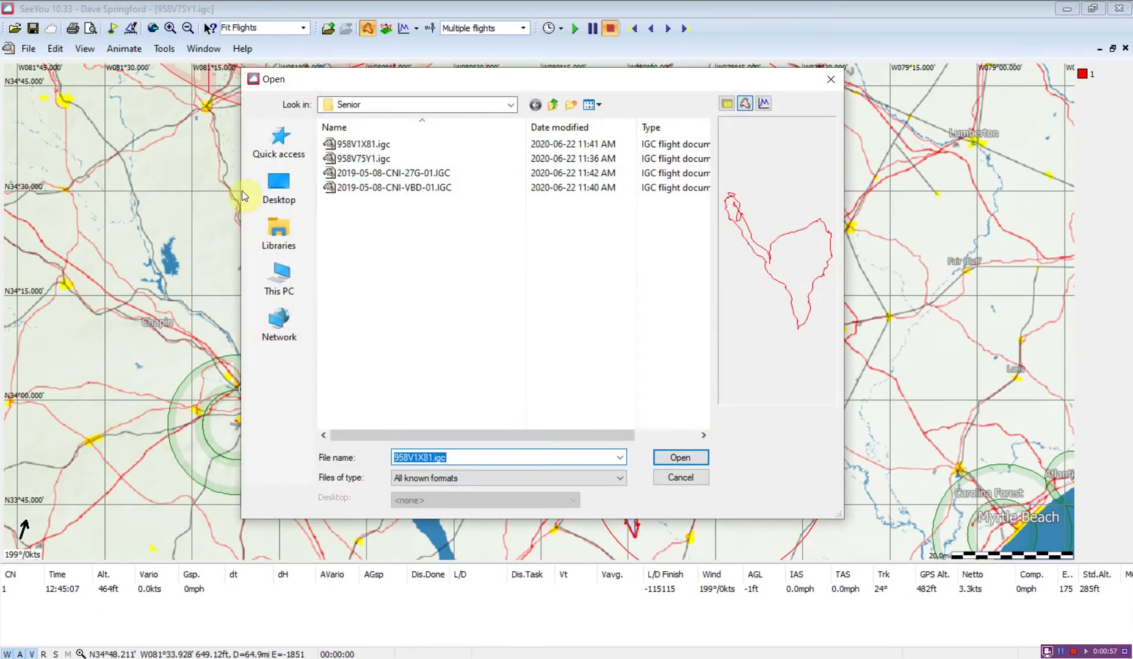
pyautogui.click(359, 147)
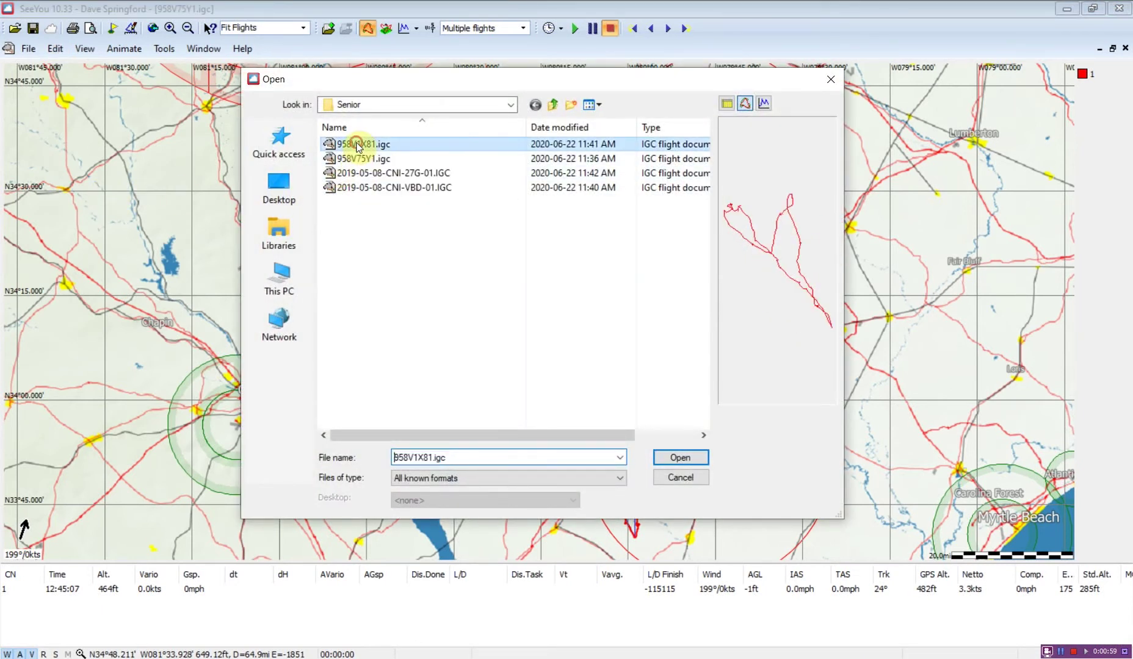
pyautogui.keyDown('ctrl'); pyautogui.click(434, 176); pyautogui.keyUp('ctrl')
pyautogui.keyDown('ctrl'); pyautogui.click(437, 190); pyautogui.keyUp('ctrl')
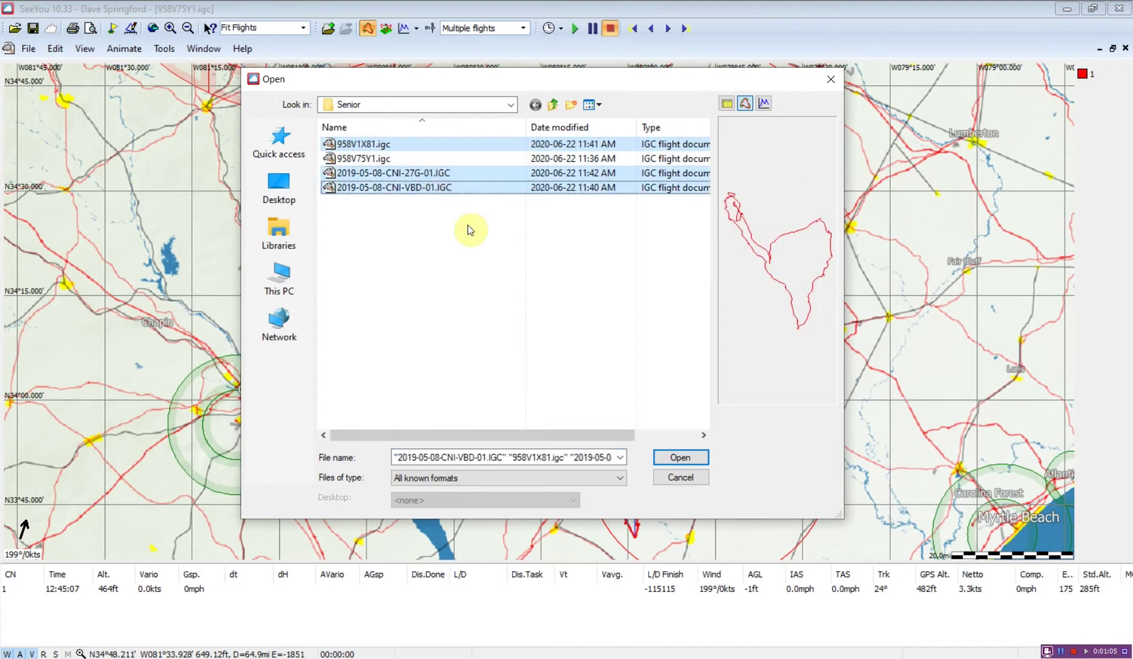
pyautogui.click(680, 457)
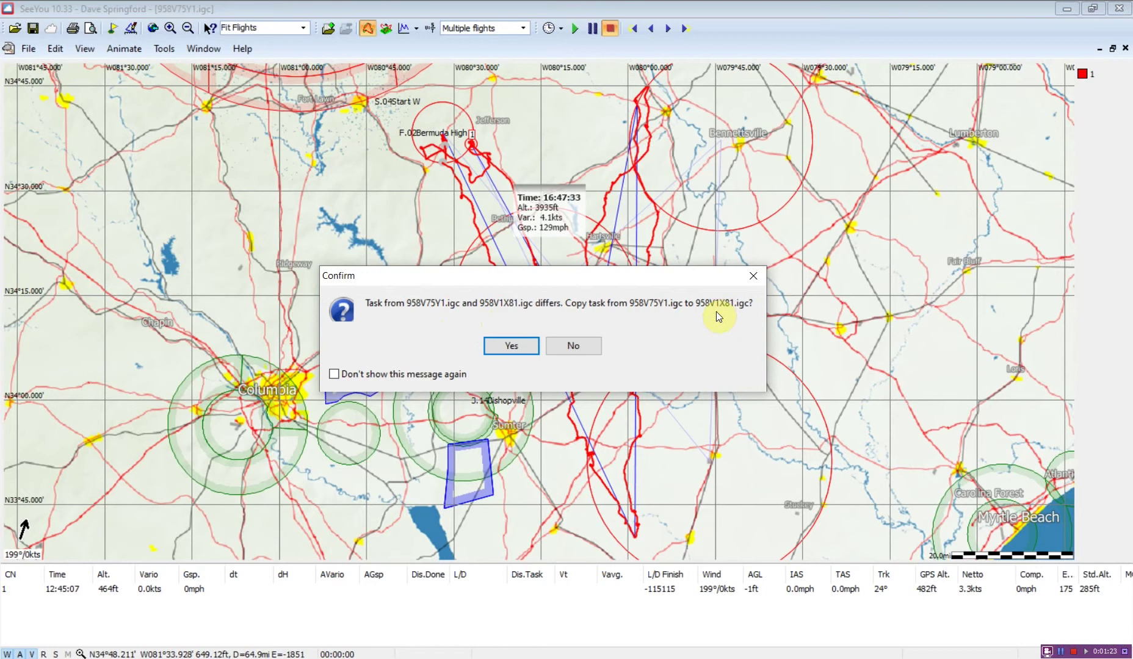
# - Copy 958V75Y1's task to 958V1X81, 2019-05-08-CNI-27G-01 and 2019-05-08-CNI-VBD-01
pyautogui.click(515, 345)
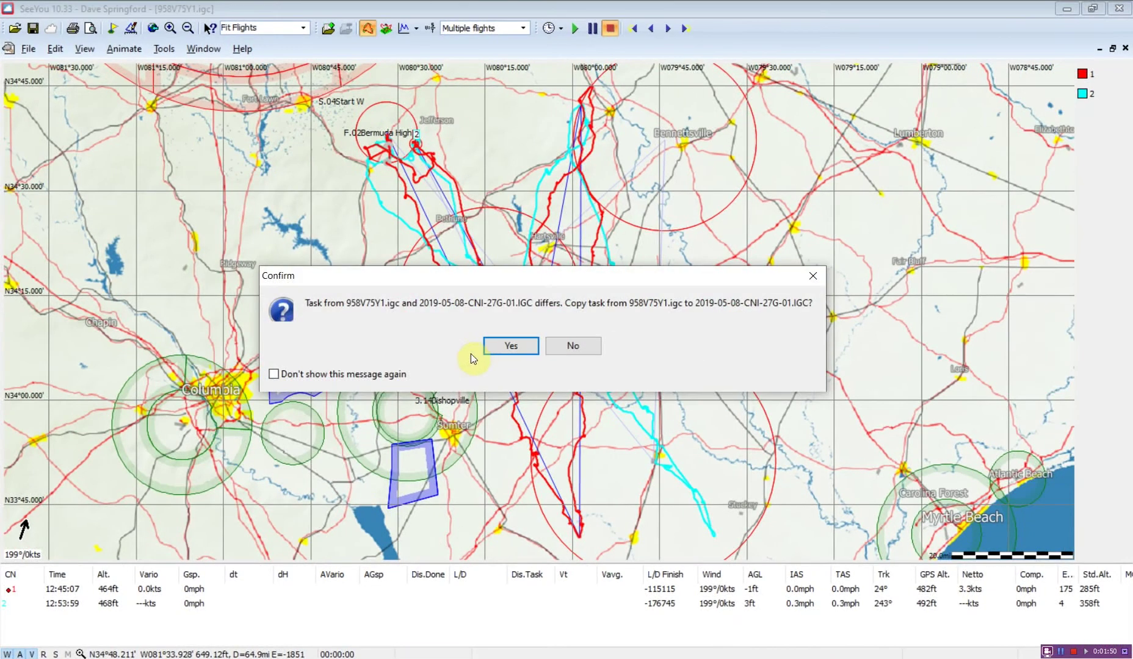
pyautogui.click(504, 353)
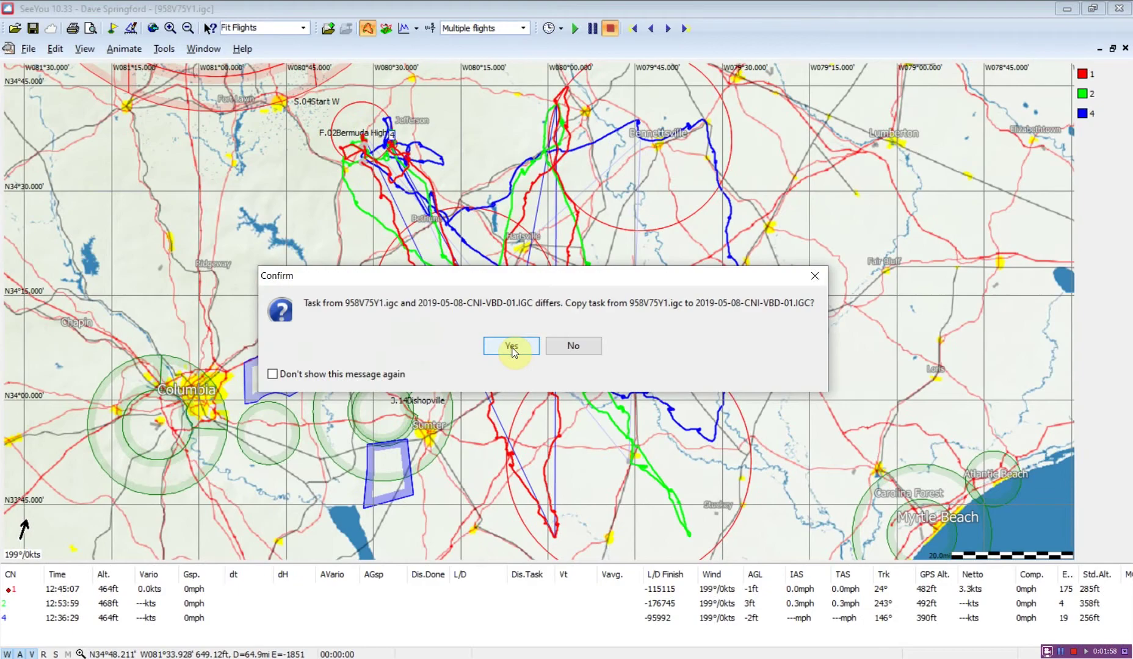
pyautogui.click(512, 346)
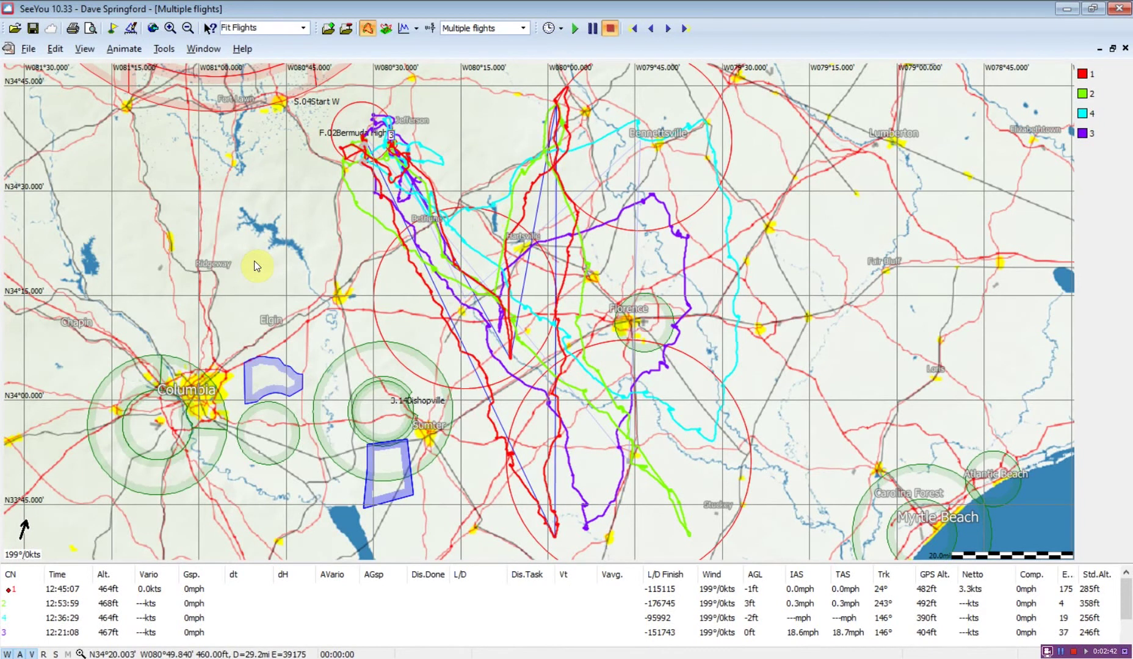
# - Show flight statistics and resize the panes so the Speed chart and all four flight rows fit
pyautogui.click(430, 29)
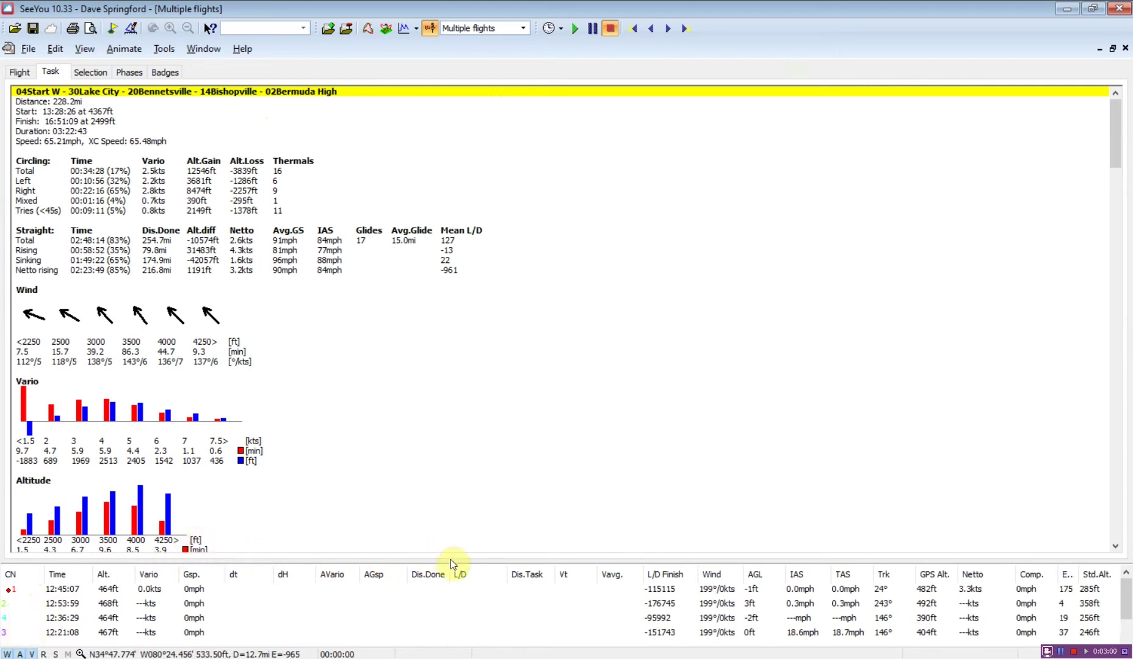
pyautogui.moveTo(451, 562); pyautogui.dragTo(451, 610)
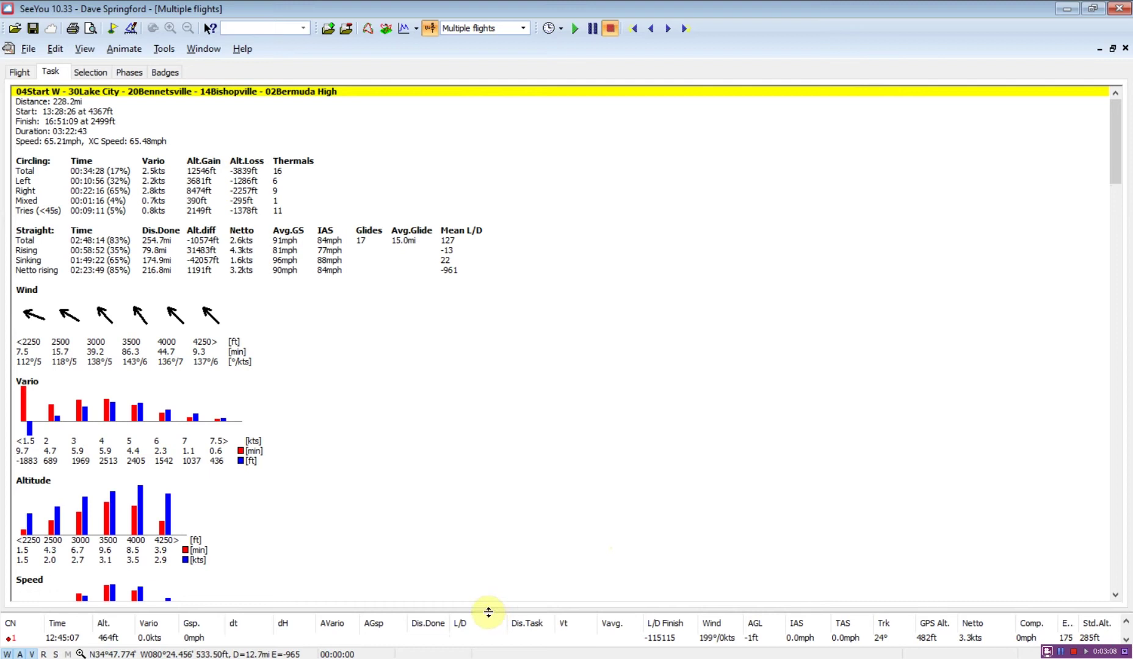
pyautogui.moveTo(489, 613); pyautogui.dragTo(493, 559)
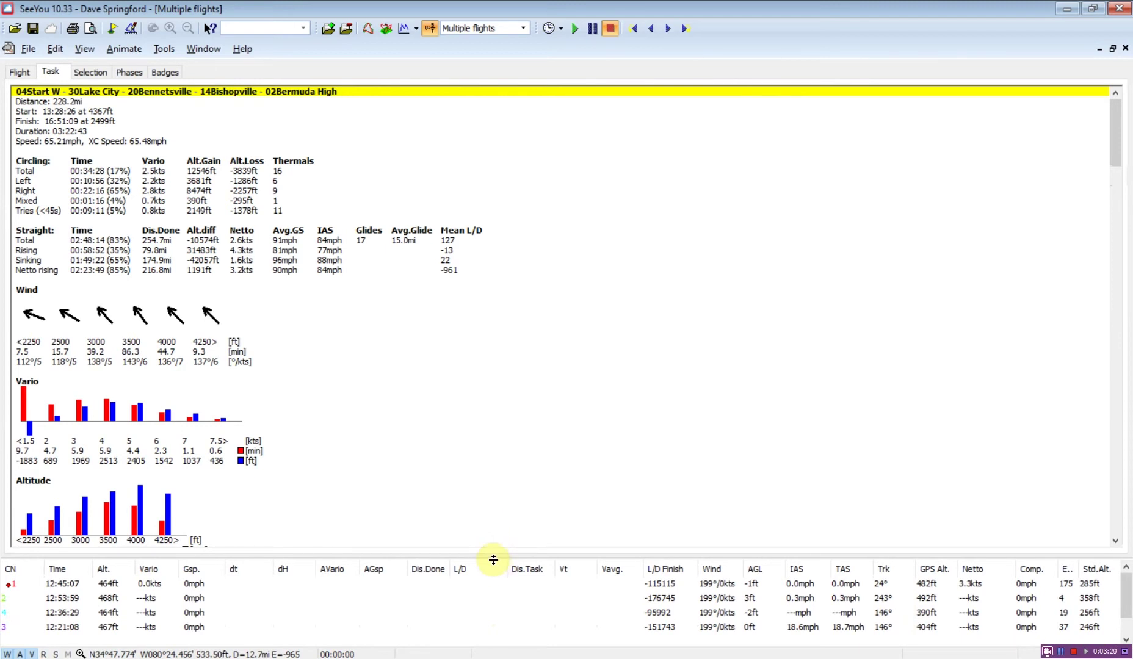
pyautogui.moveTo(494, 560); pyautogui.dragTo(519, 564)
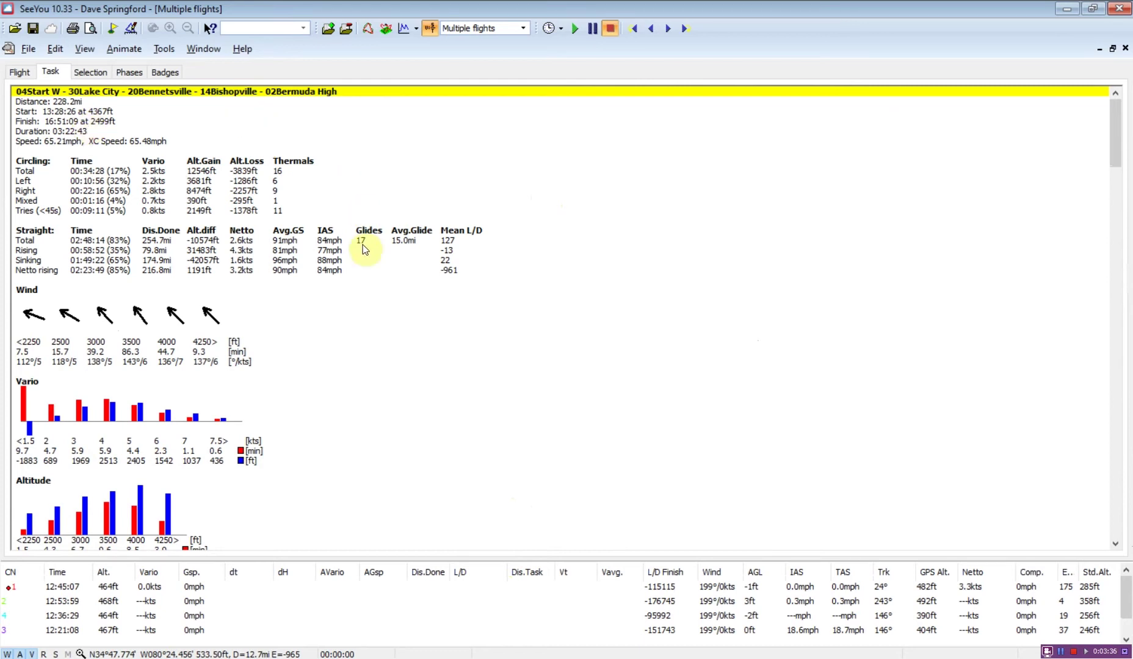
# - Review Task statistics for flights 2, 4, 3 and 1, then restore the statistics window from full size
pyautogui.click(12, 602)
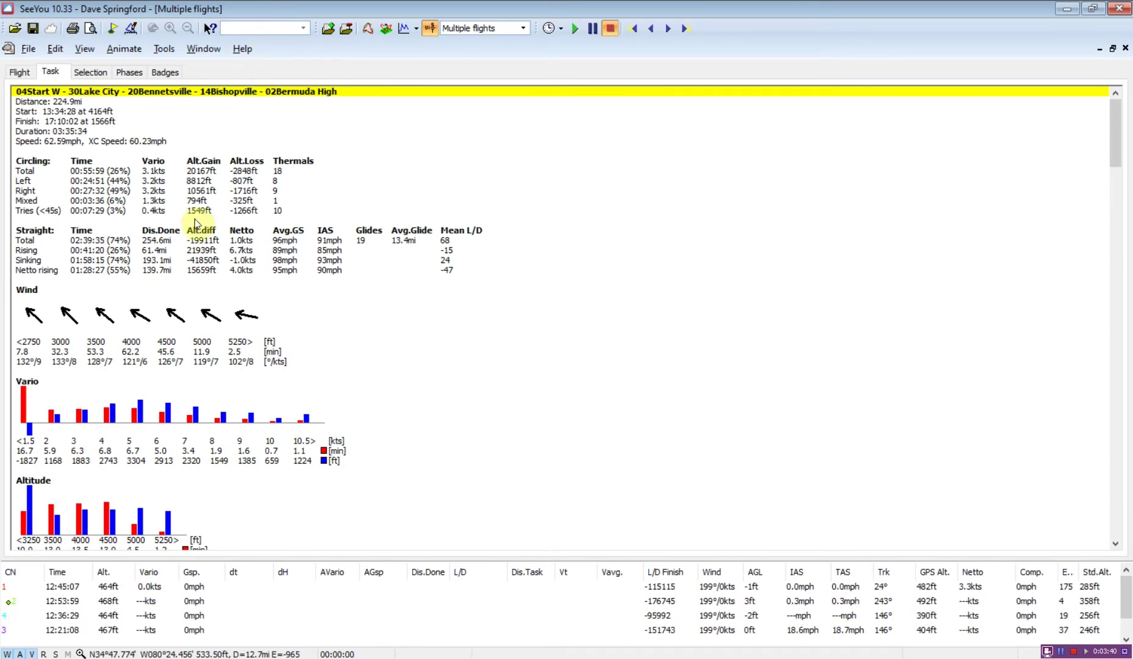
pyautogui.click(13, 615)
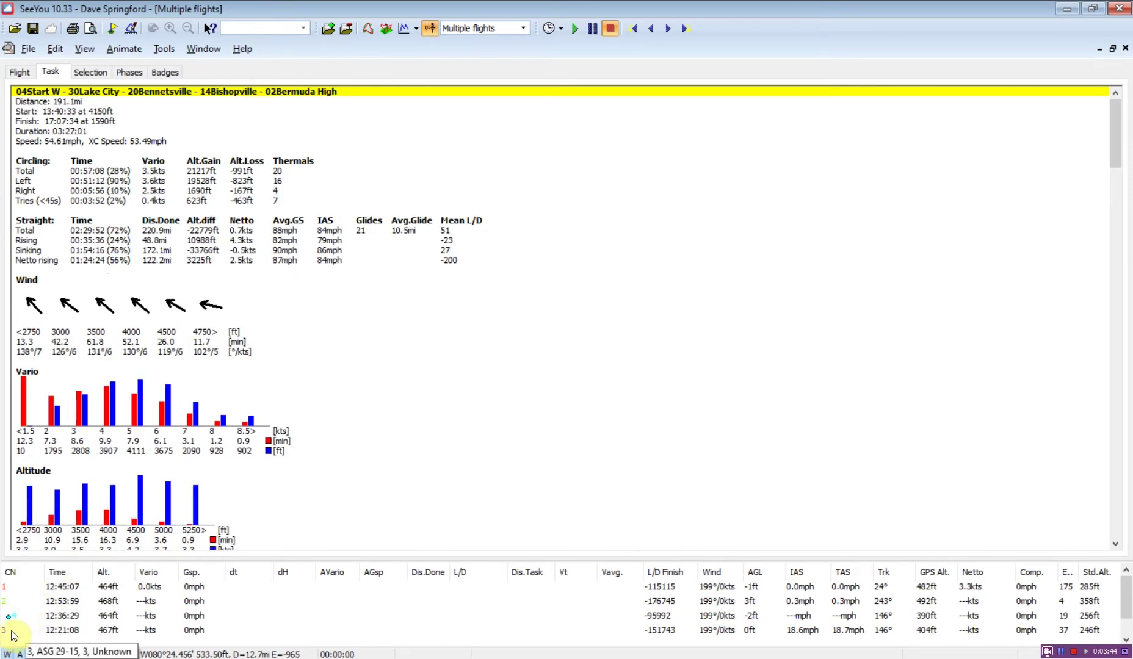
pyautogui.click(11, 630)
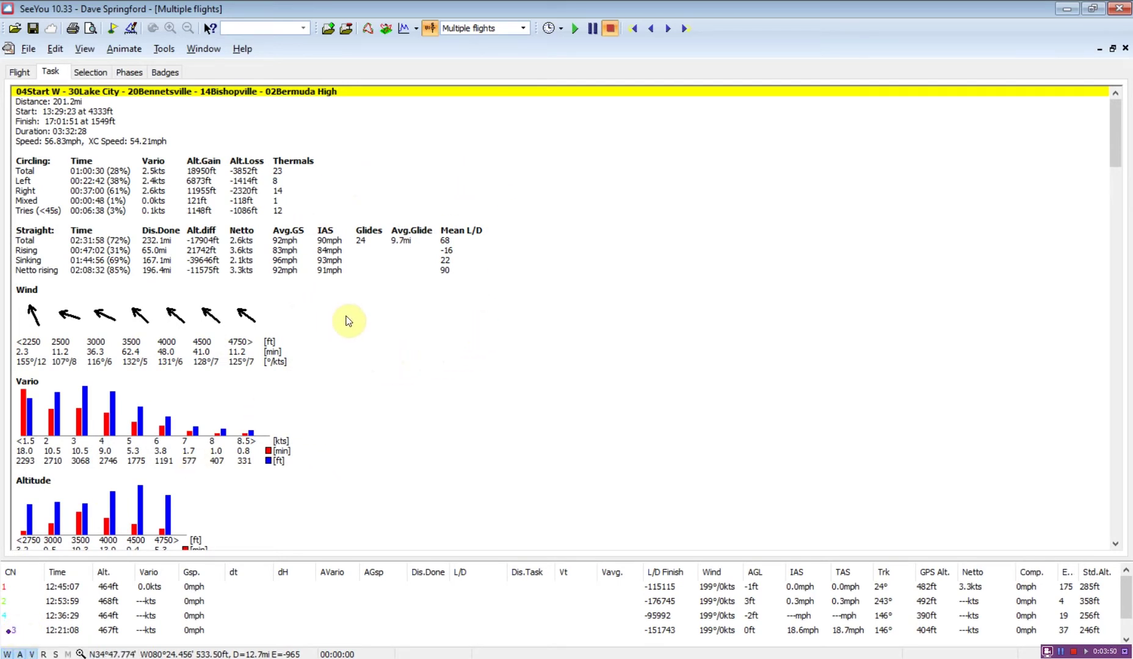
pyautogui.click(7, 587)
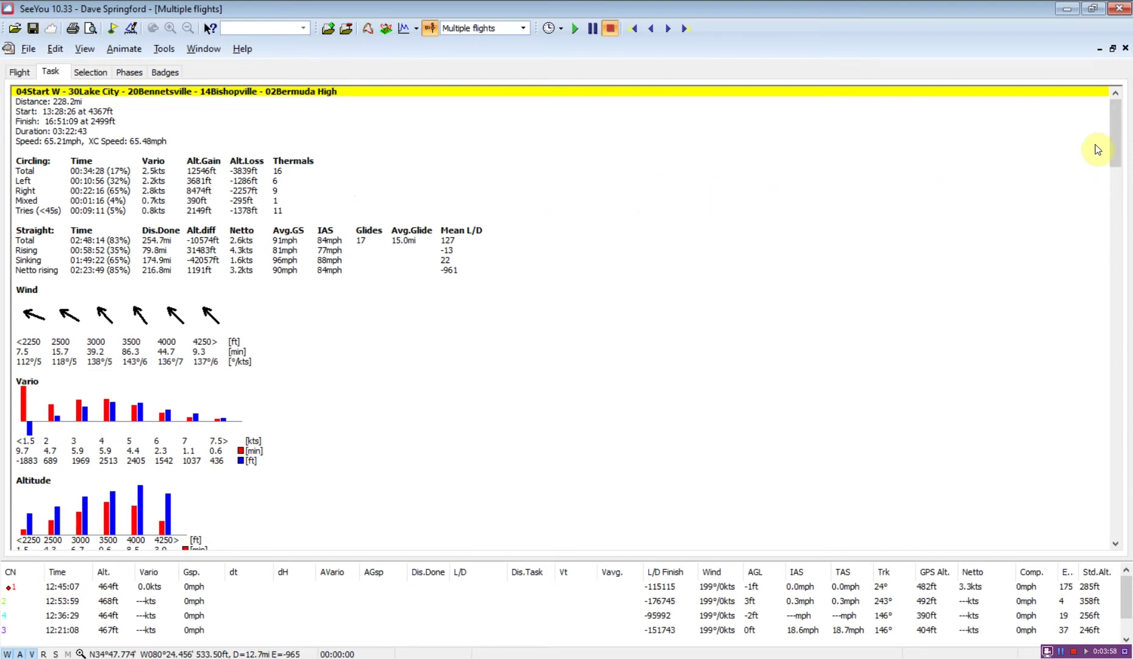
pyautogui.click(1113, 49)
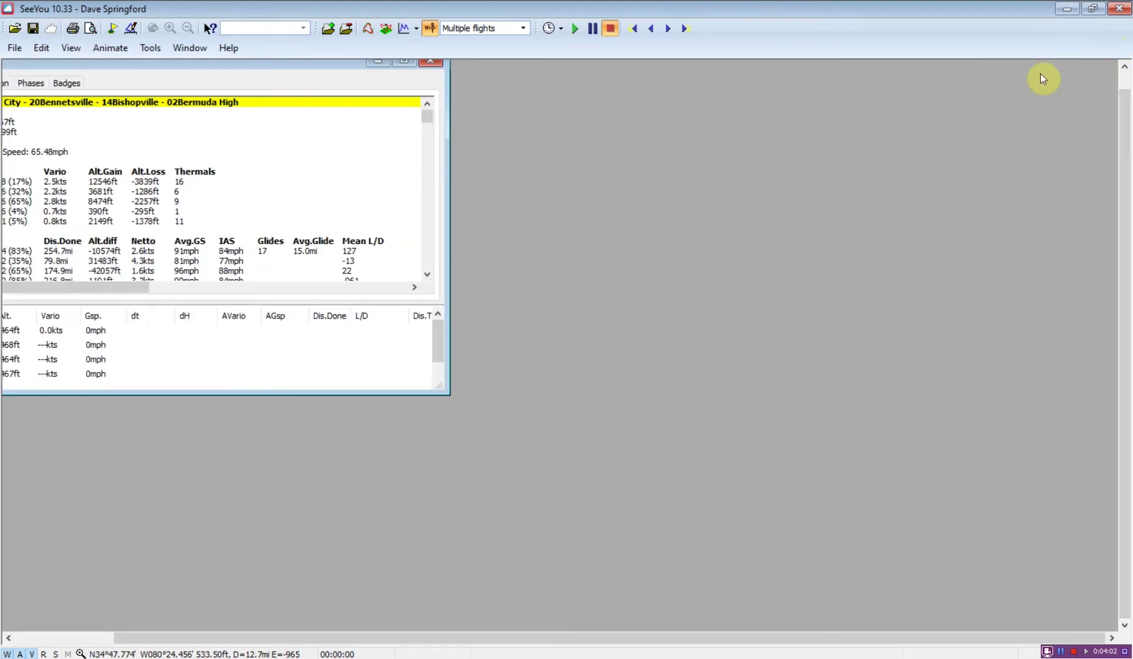
# - Open a statistics window and move the flight map window to the right of it
pyautogui.click(367, 28)
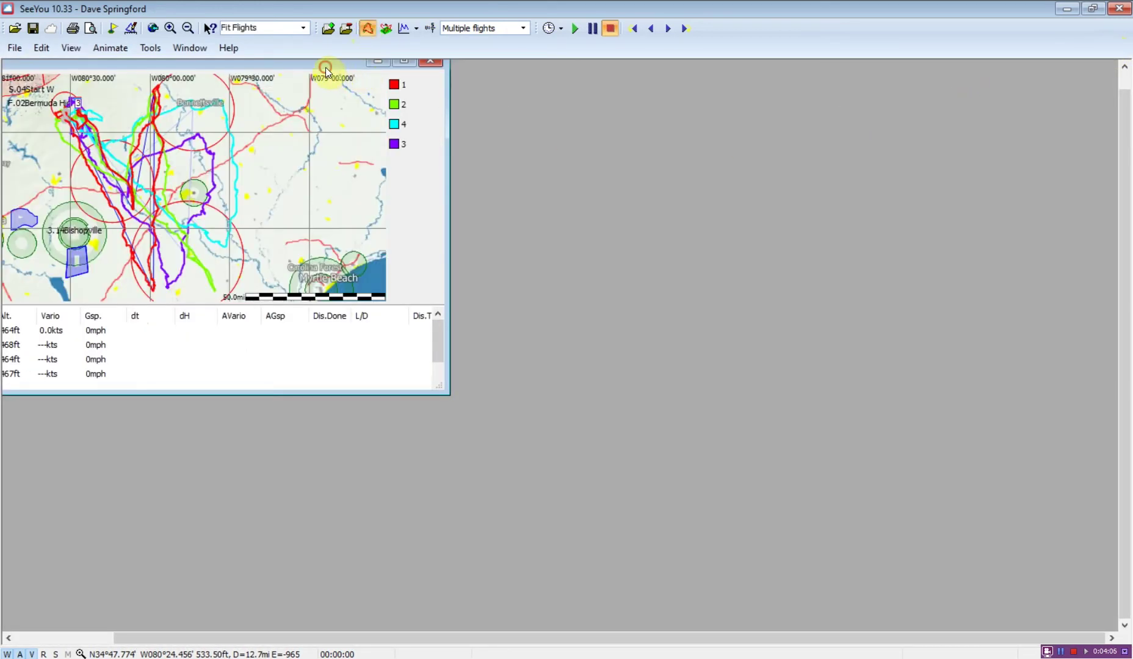
pyautogui.moveTo(326, 67); pyautogui.dragTo(452, 102)
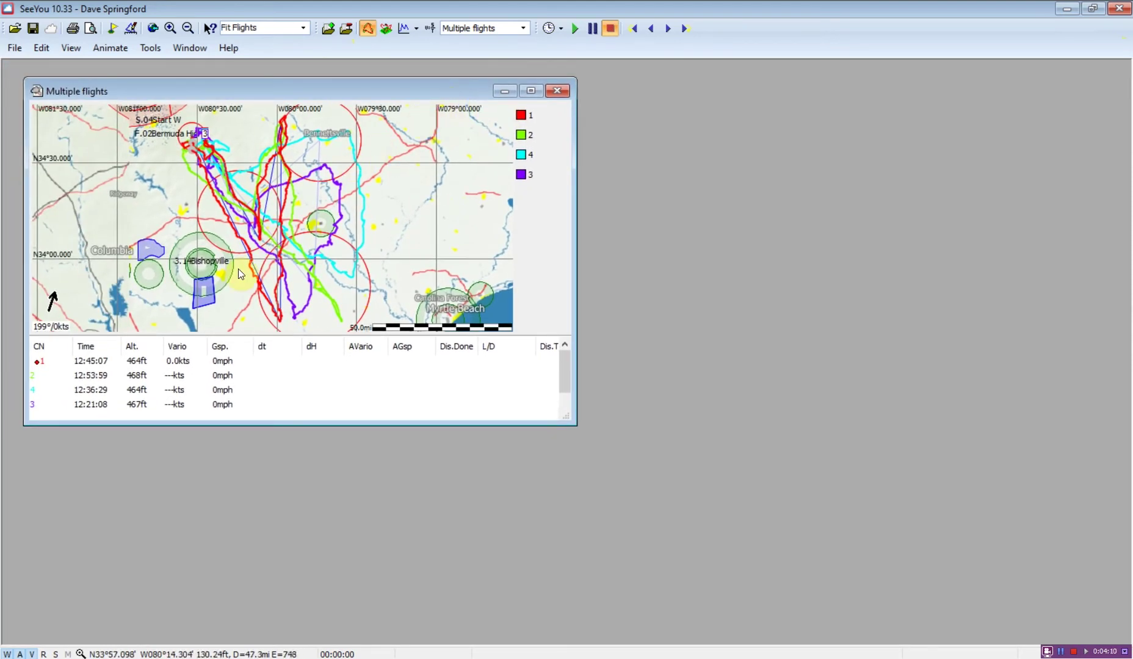
pyautogui.click(432, 29)
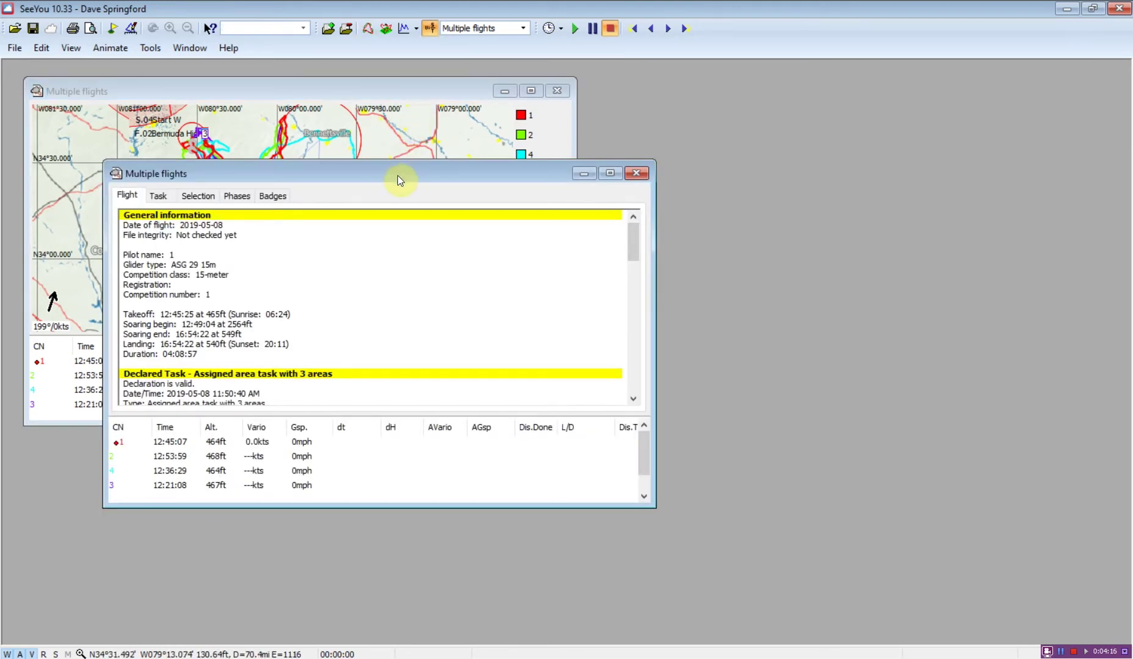
pyautogui.moveTo(397, 175); pyautogui.dragTo(363, 149)
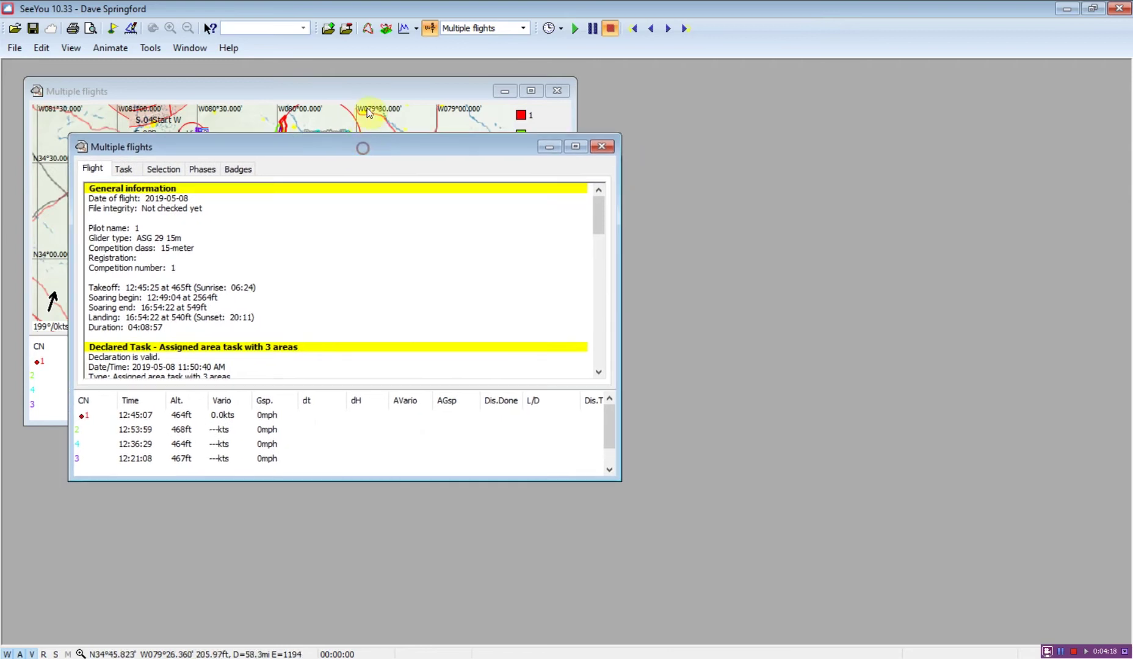
pyautogui.click(379, 86)
pyautogui.moveTo(379, 86); pyautogui.dragTo(642, 173)
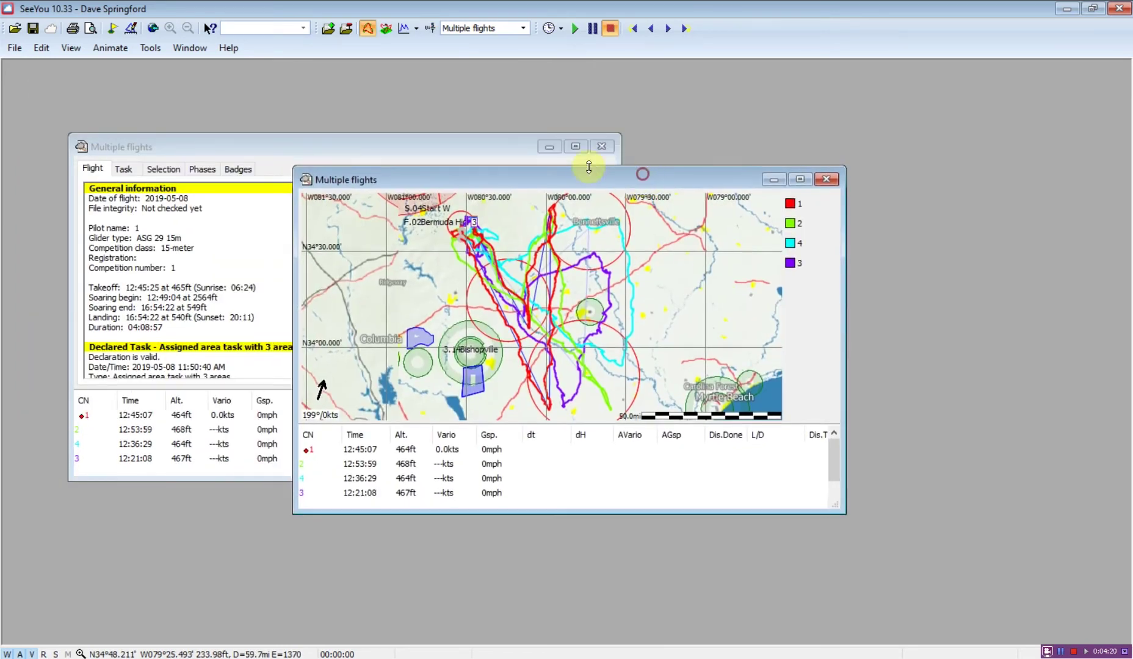
# - Place the statistics window top-left with a larger info pane showing glider 1's Task statistics
pyautogui.moveTo(253, 146); pyautogui.dragTo(194, 73)
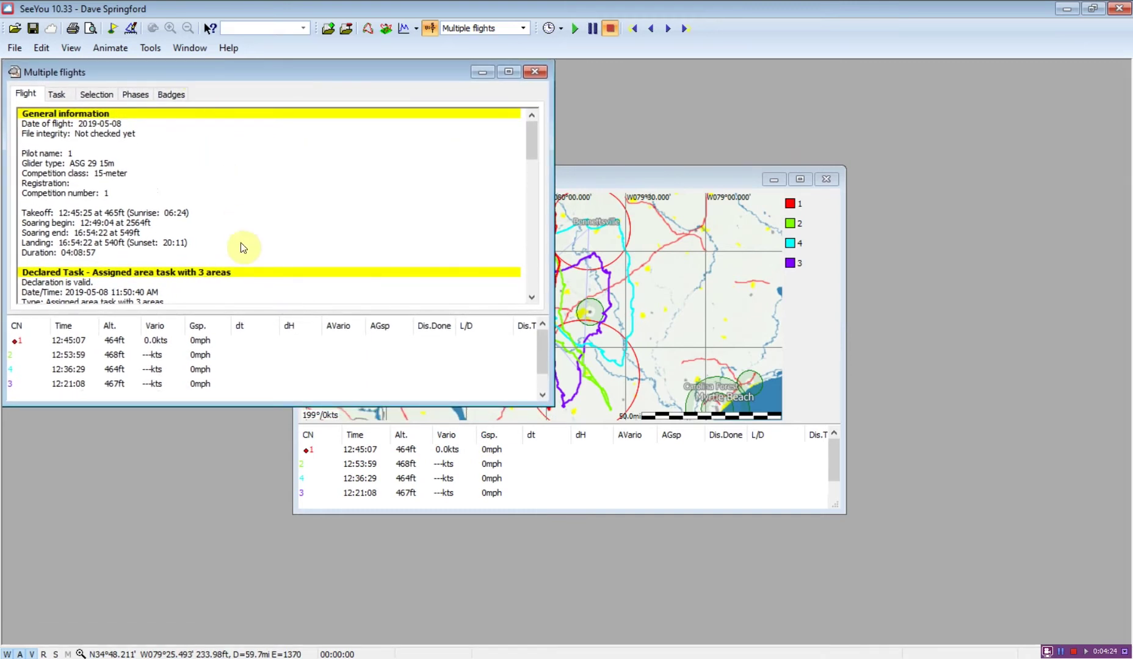
pyautogui.moveTo(267, 315); pyautogui.dragTo(269, 363)
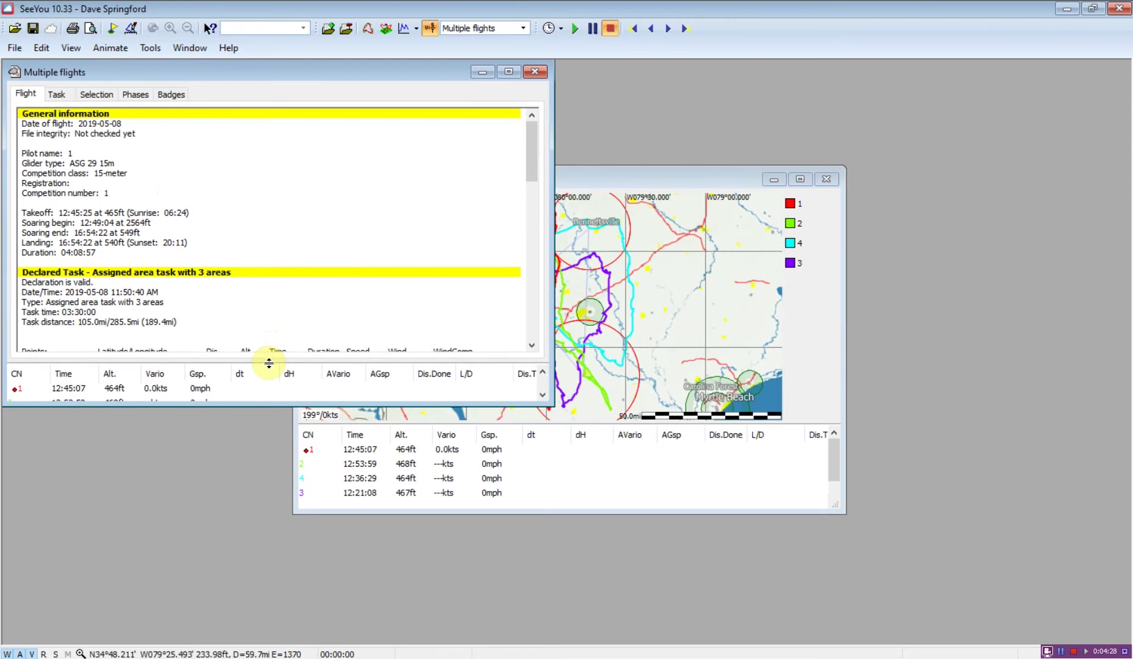
pyautogui.click(60, 94)
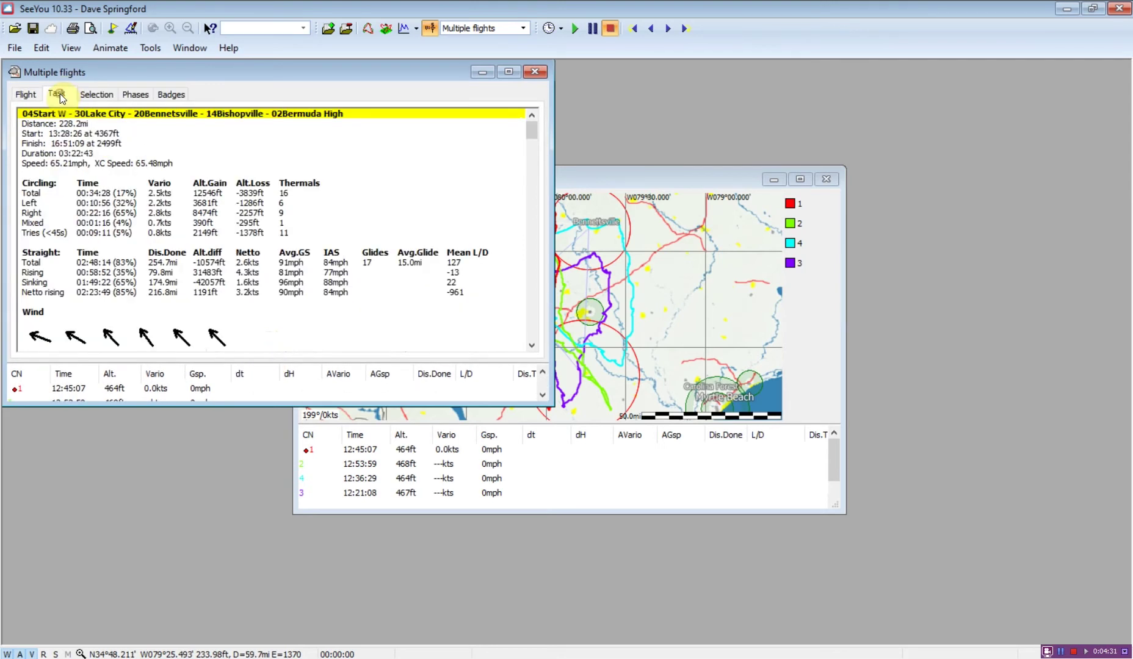
pyautogui.click(728, 500)
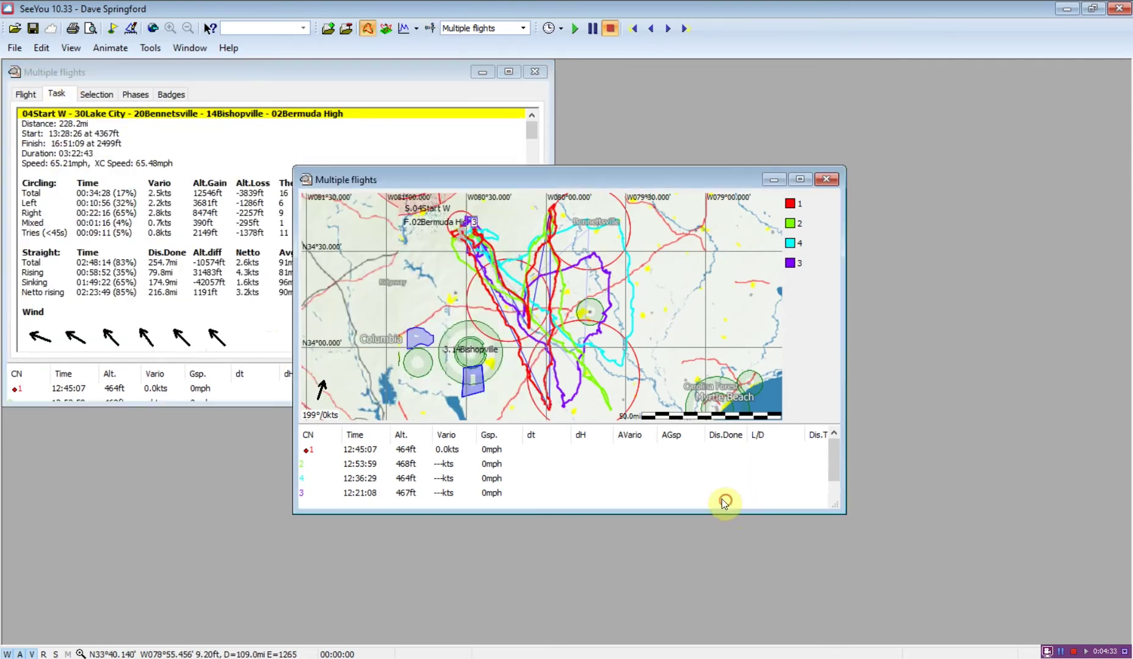
# - Open a widened top-right statistics window with glider 2's Task figures: 224.9mi at 62.59mph
pyautogui.click(305, 465)
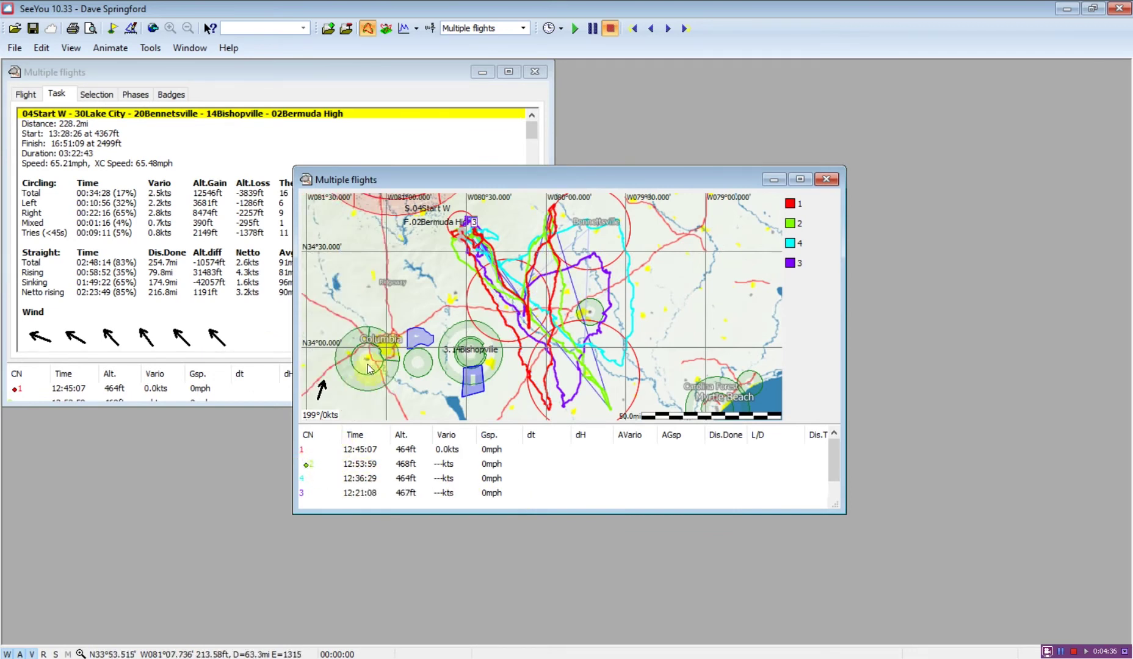
pyautogui.click(431, 29)
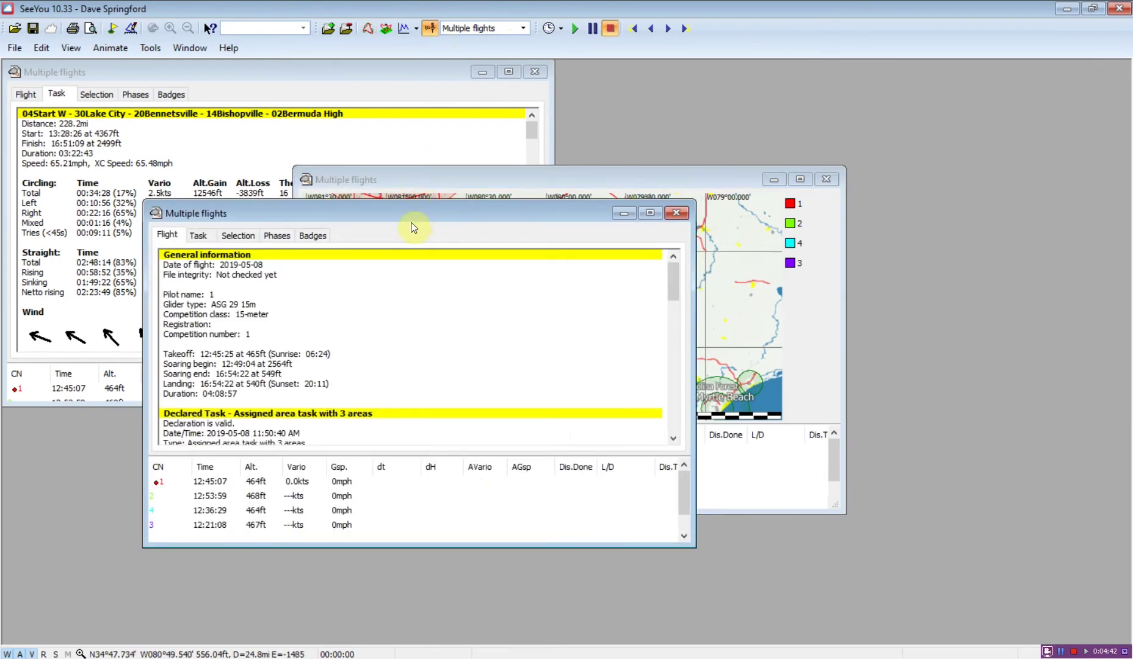
pyautogui.moveTo(413, 211); pyautogui.dragTo(850, 70)
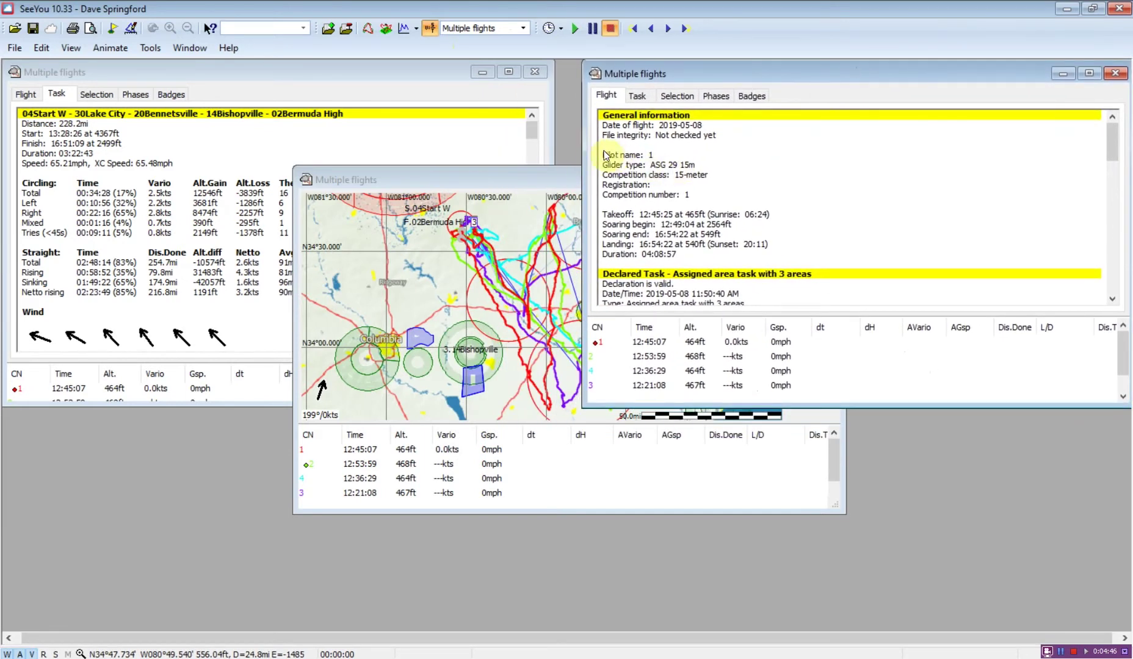
pyautogui.moveTo(583, 149); pyautogui.dragTo(562, 149)
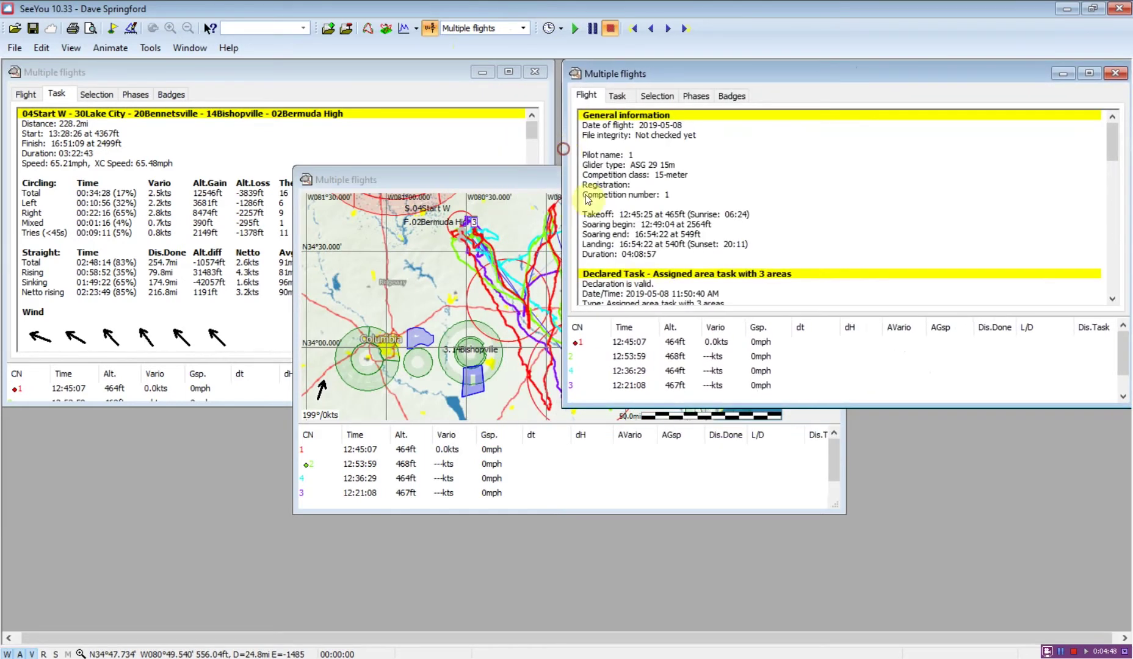
pyautogui.click(572, 358)
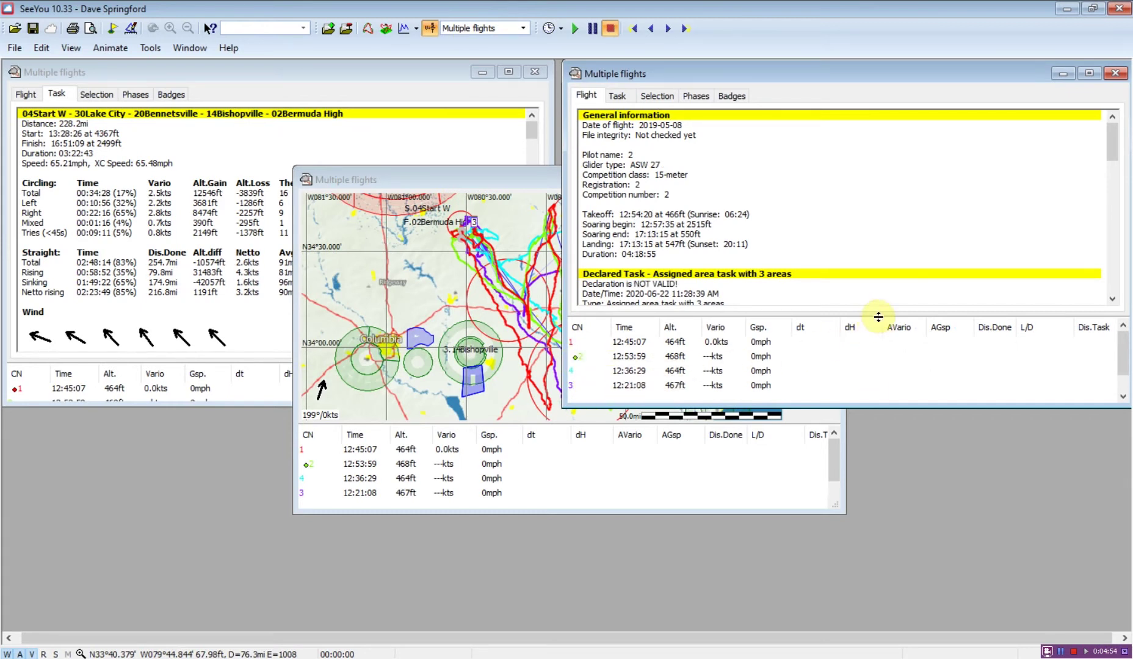
pyautogui.moveTo(878, 315); pyautogui.dragTo(885, 370)
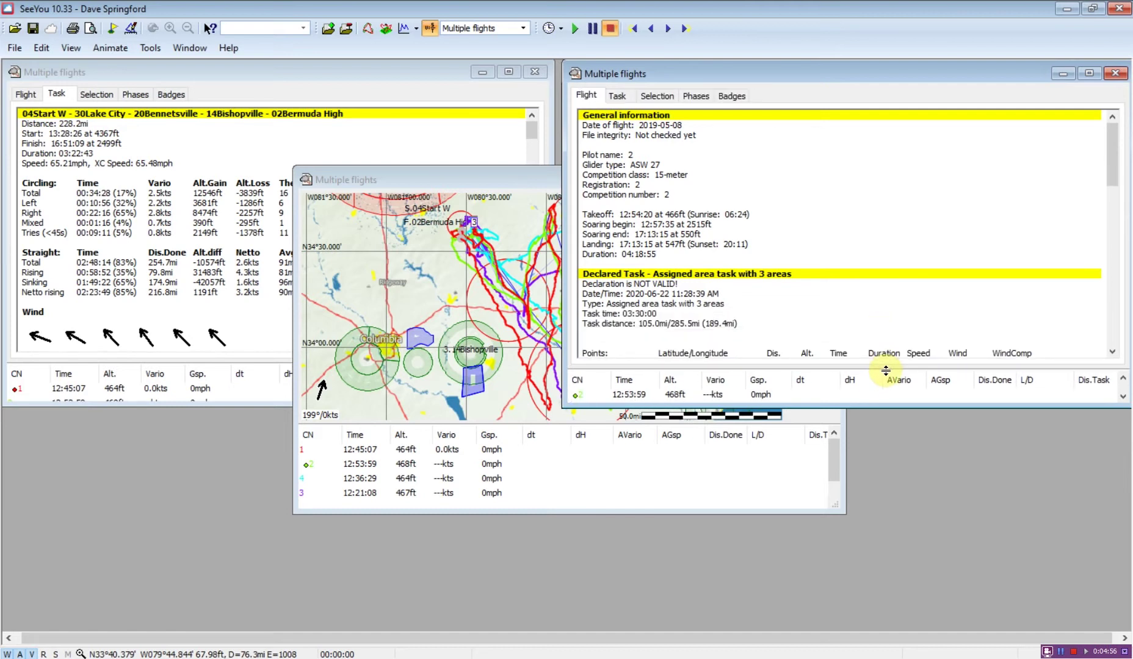
pyautogui.click(618, 96)
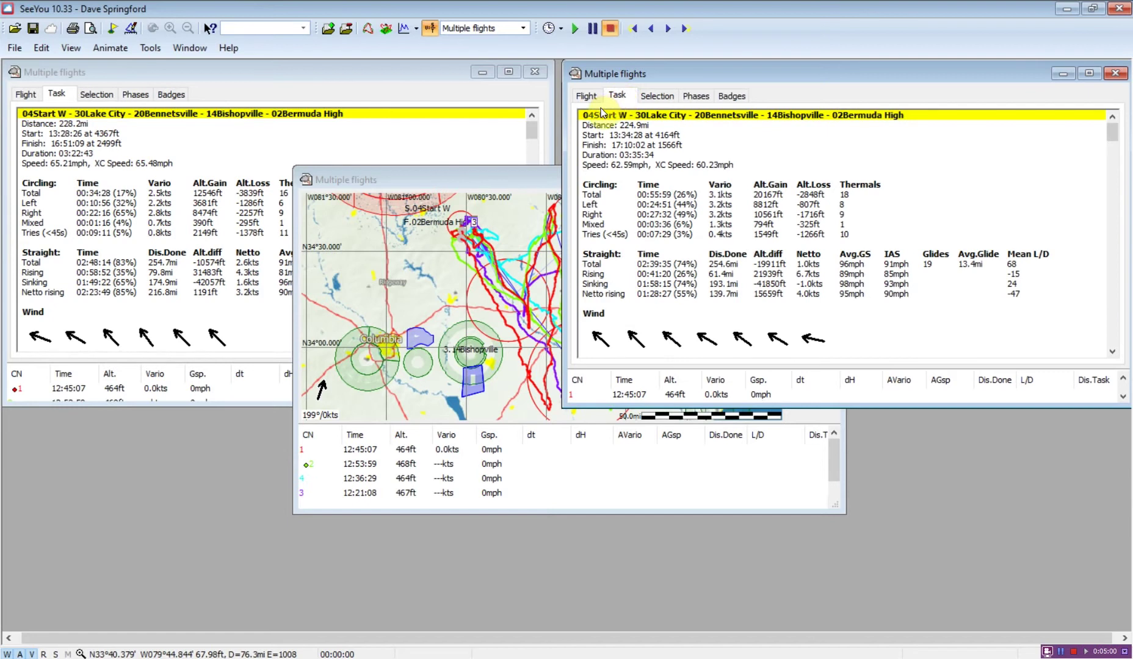
pyautogui.click(519, 480)
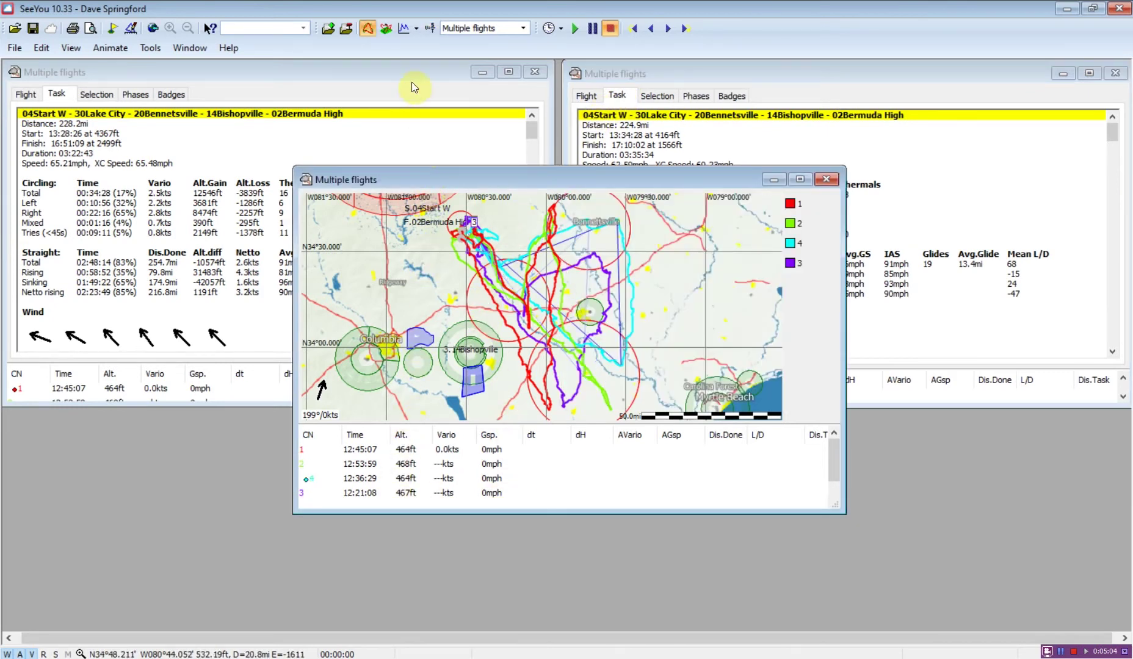
# - Open a third statistics window with glider 3's Task figures (201.2mi, 56.83mph) in the lower-left
pyautogui.click(433, 33)
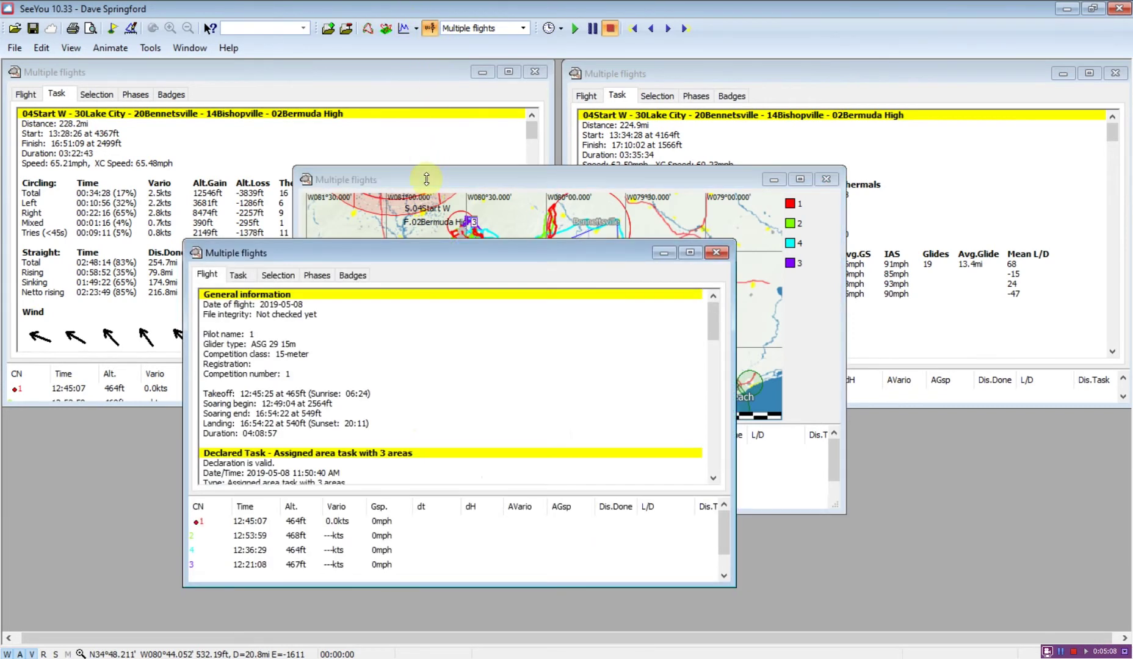
pyautogui.click(191, 566)
pyautogui.click(192, 567)
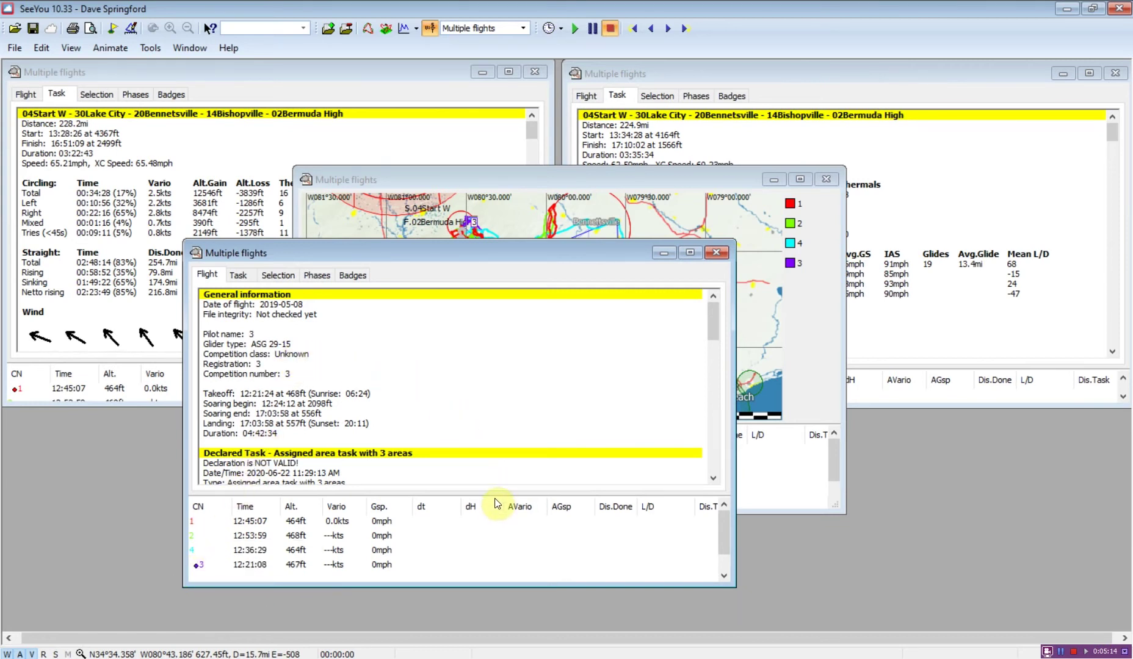
pyautogui.moveTo(494, 492); pyautogui.dragTo(493, 547)
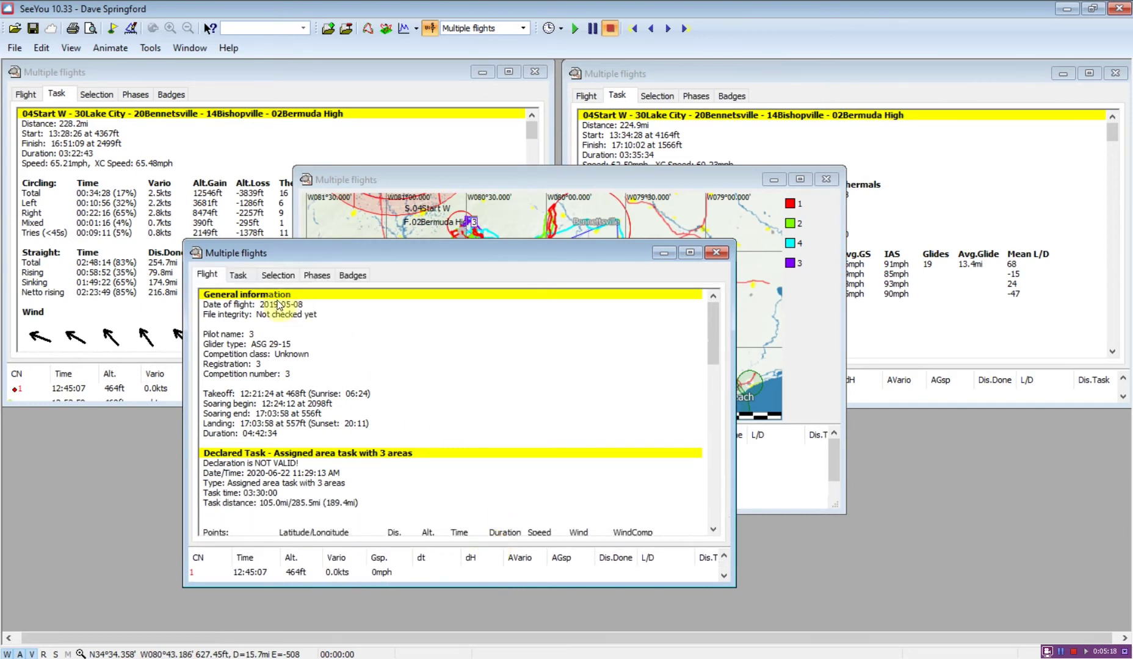
pyautogui.click(239, 276)
pyautogui.moveTo(356, 252); pyautogui.dragTo(171, 382)
# - Open a widened lower-right statistics window with glider 4's Task figures: 191.1mi at 54.61mph
pyautogui.click(611, 479)
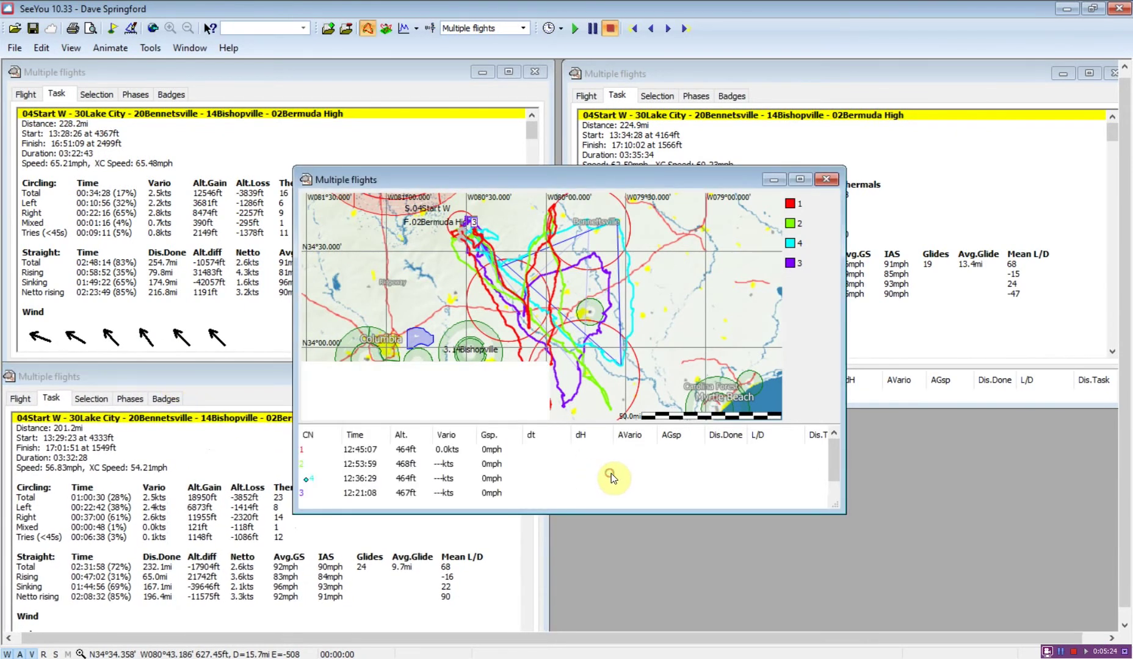
pyautogui.click(430, 29)
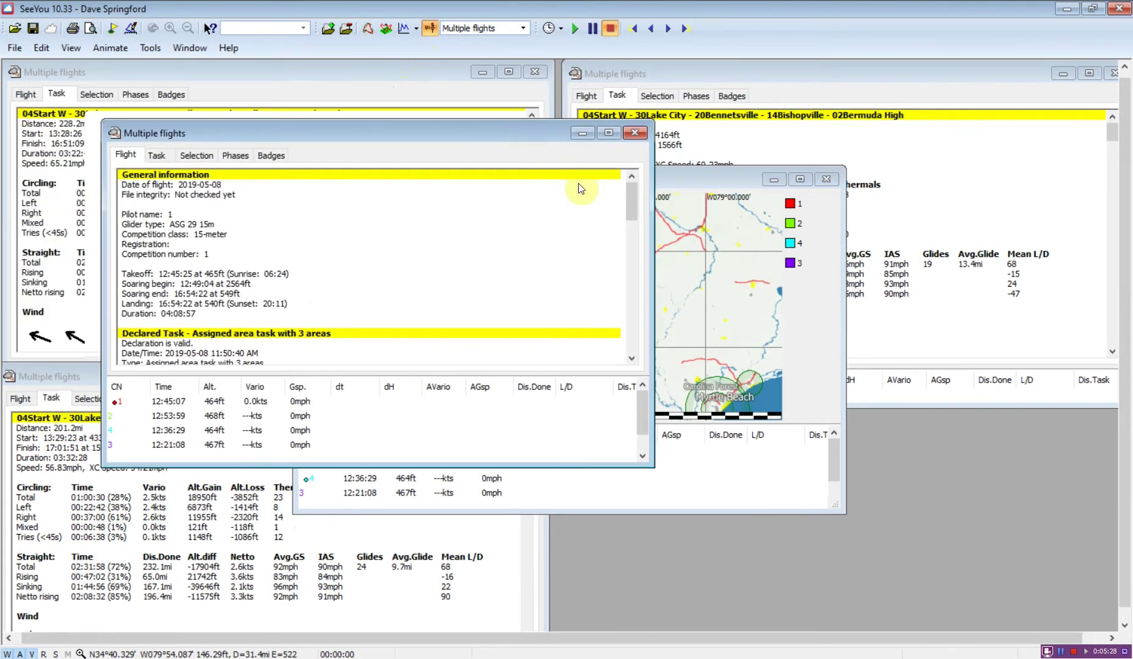
pyautogui.moveTo(487, 138); pyautogui.dragTo(941, 356)
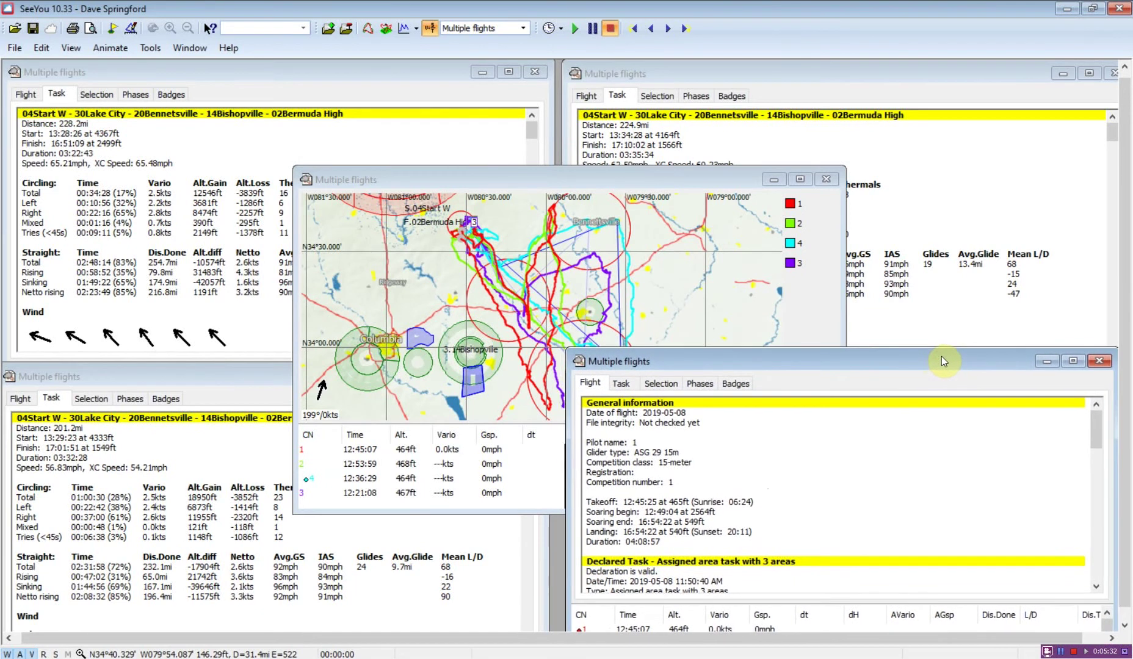
pyautogui.click(620, 385)
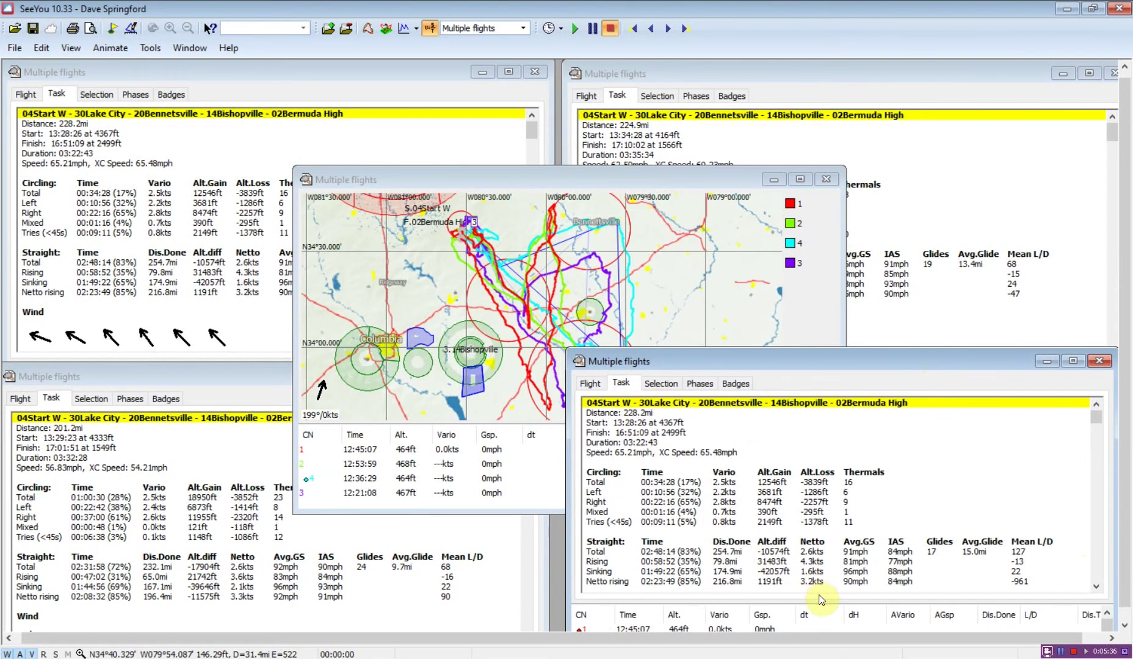
pyautogui.moveTo(821, 597); pyautogui.dragTo(797, 554)
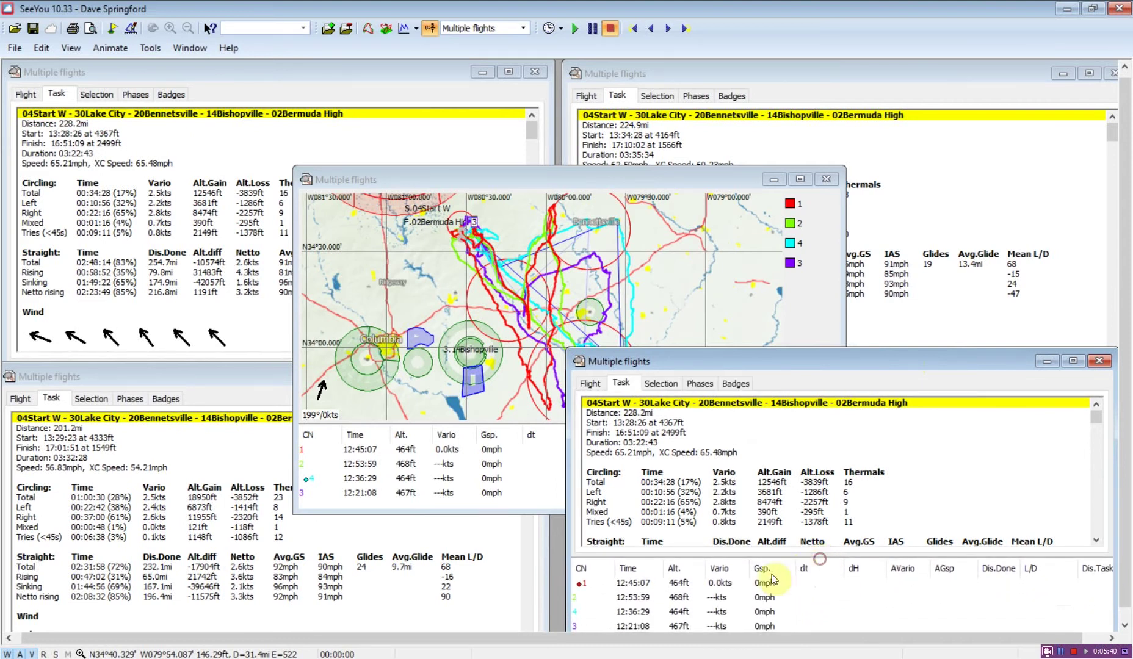
pyautogui.click(585, 612)
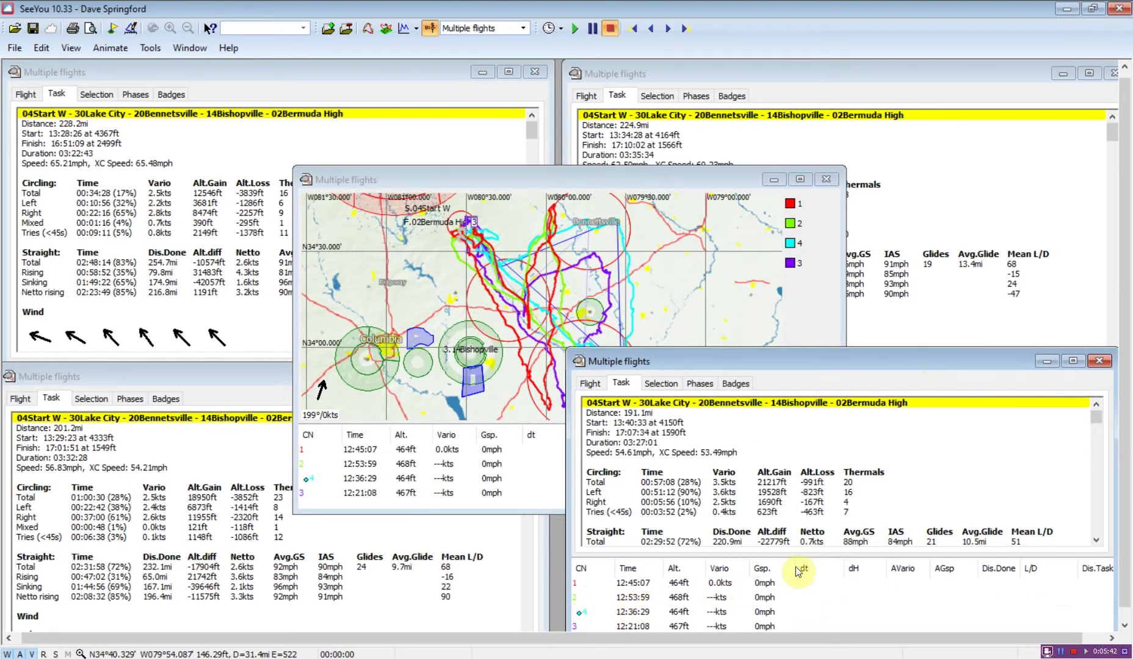
pyautogui.moveTo(820, 558); pyautogui.dragTo(818, 611)
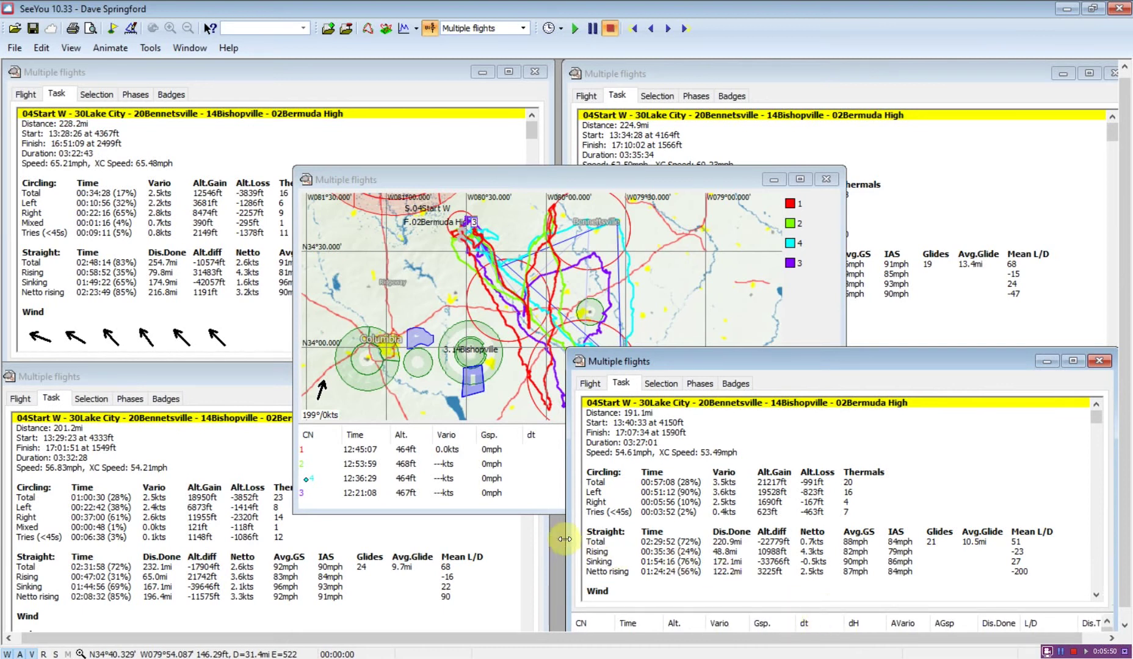
pyautogui.moveTo(565, 539); pyautogui.dragTo(542, 539)
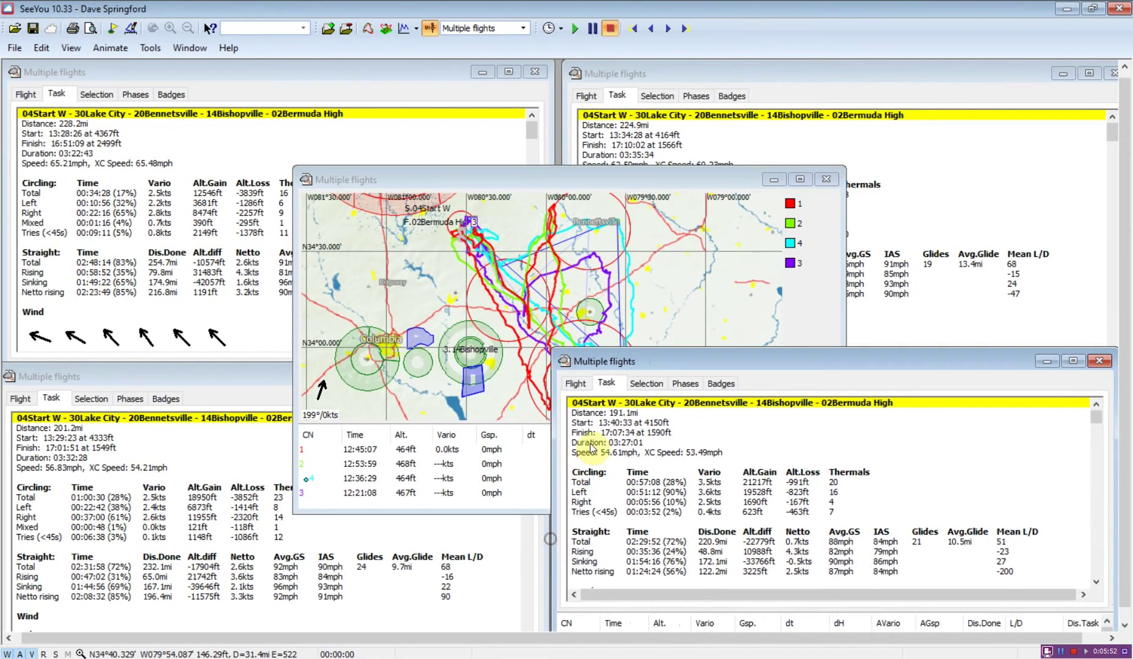
# - Minimize the flight map and widen the top-left statistics window
pyautogui.click(772, 179)
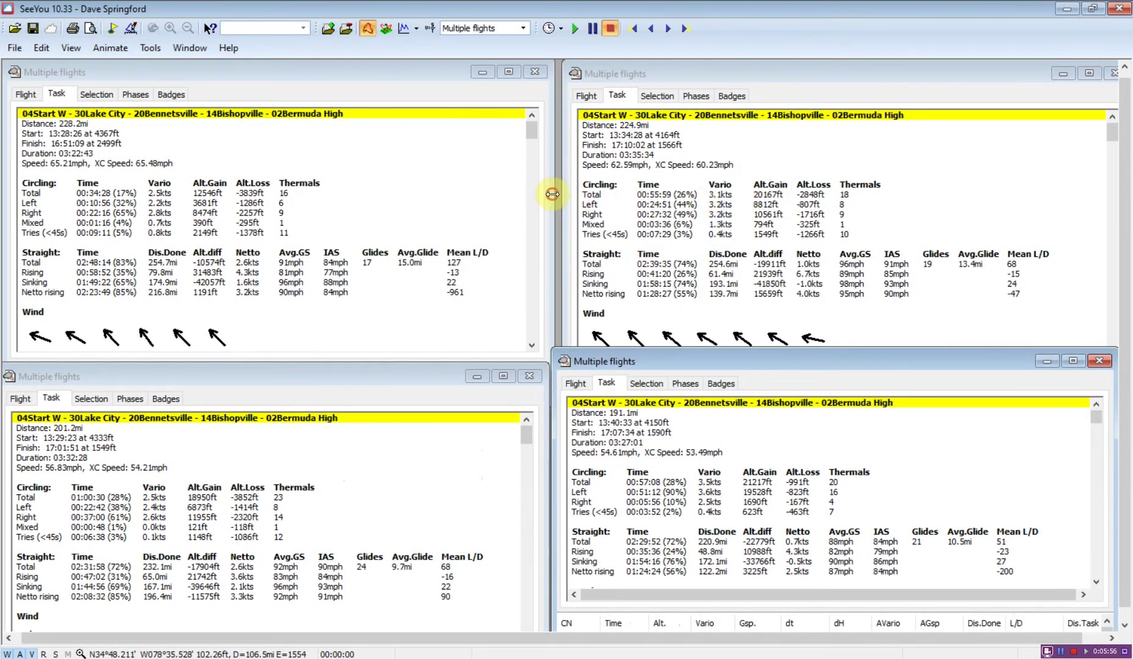
pyautogui.moveTo(552, 194); pyautogui.dragTo(561, 193)
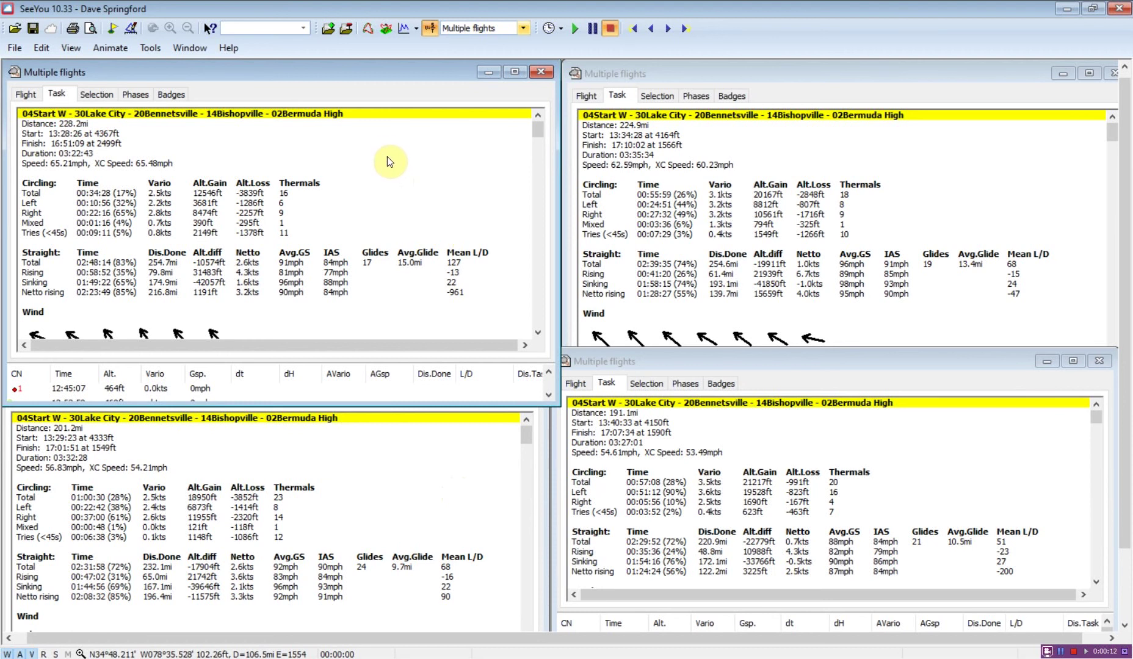
# - Bring up the list of open statistics windows
pyautogui.click(187, 48)
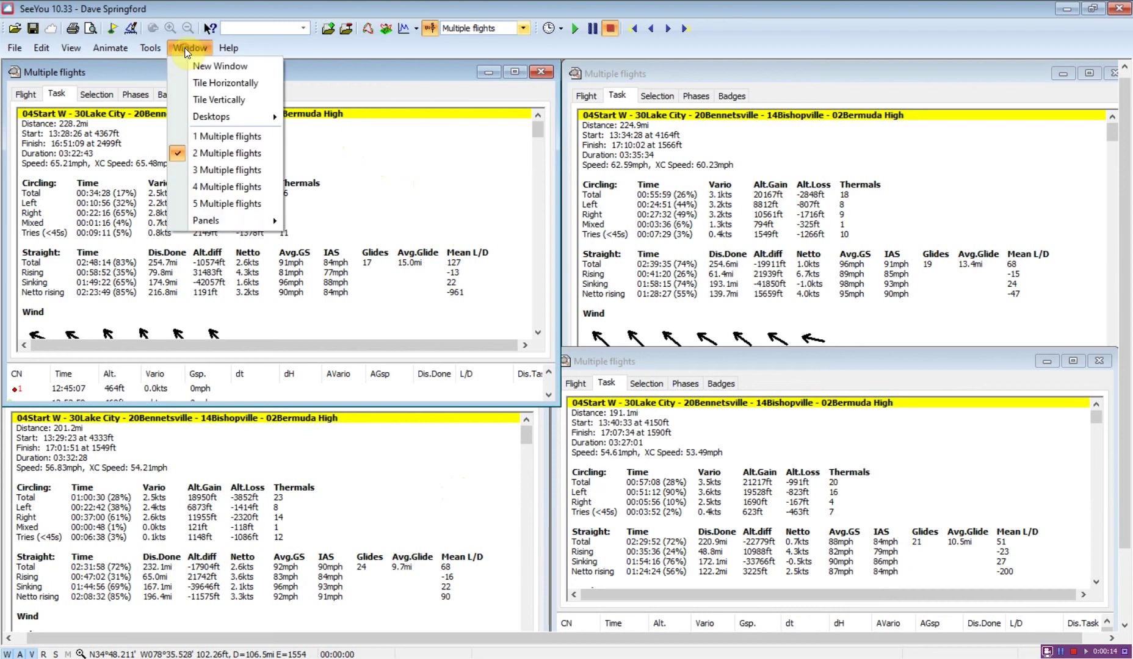
# - Maximize the Multiple flights window and switch it to the four-flight barogram view
pyautogui.click(216, 136)
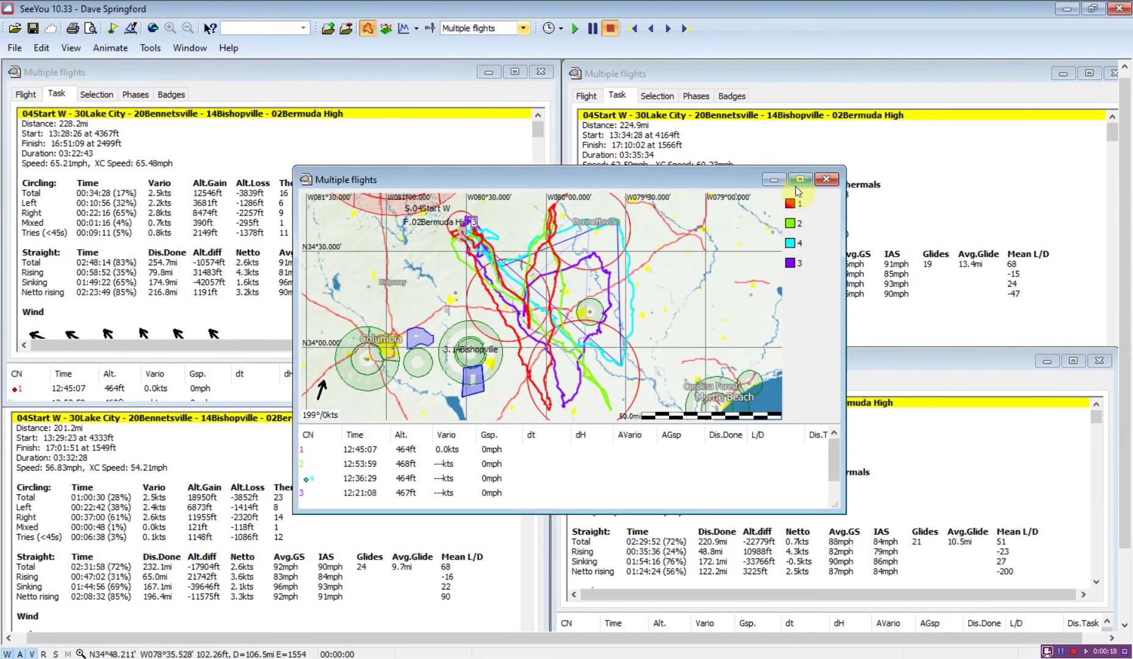
pyautogui.click(803, 179)
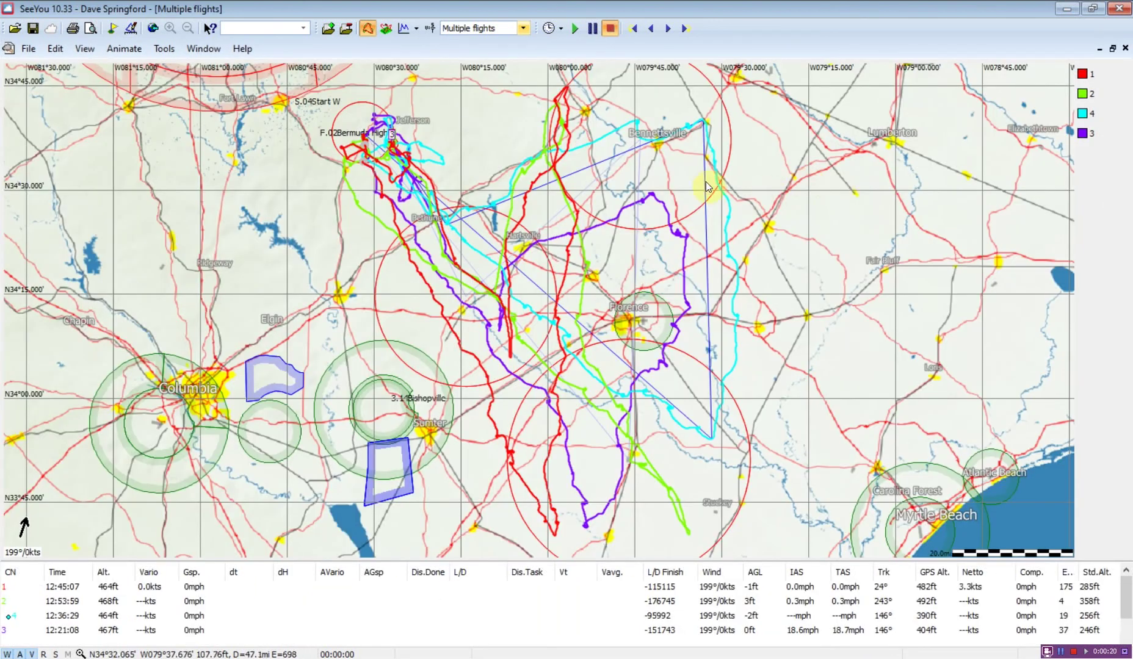
pyautogui.click(401, 33)
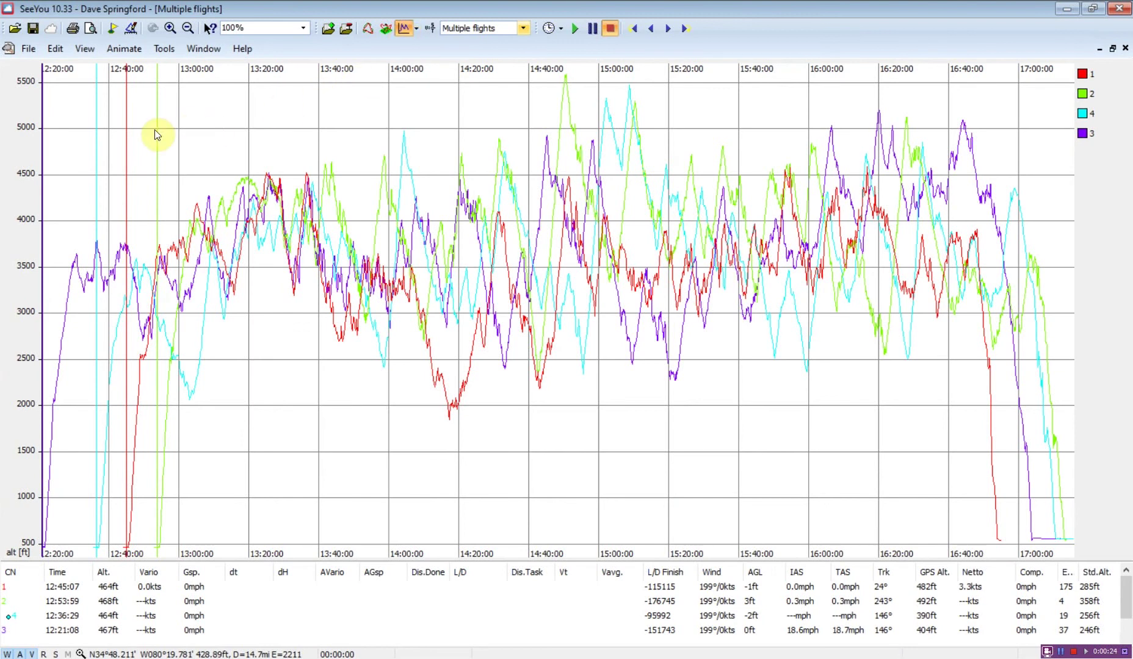